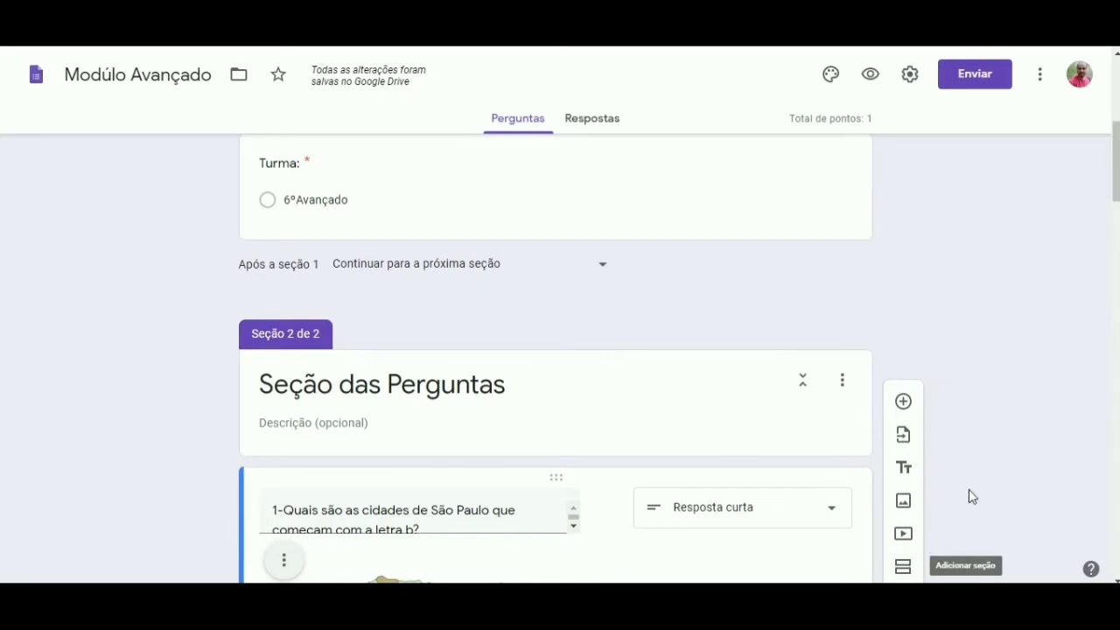
- Look through the first questions of the form, and open the form's respondent preview
{"action": "scroll", "coordinate": [630, 370], "scroll_direction": "down", "scroll_amount": 6}
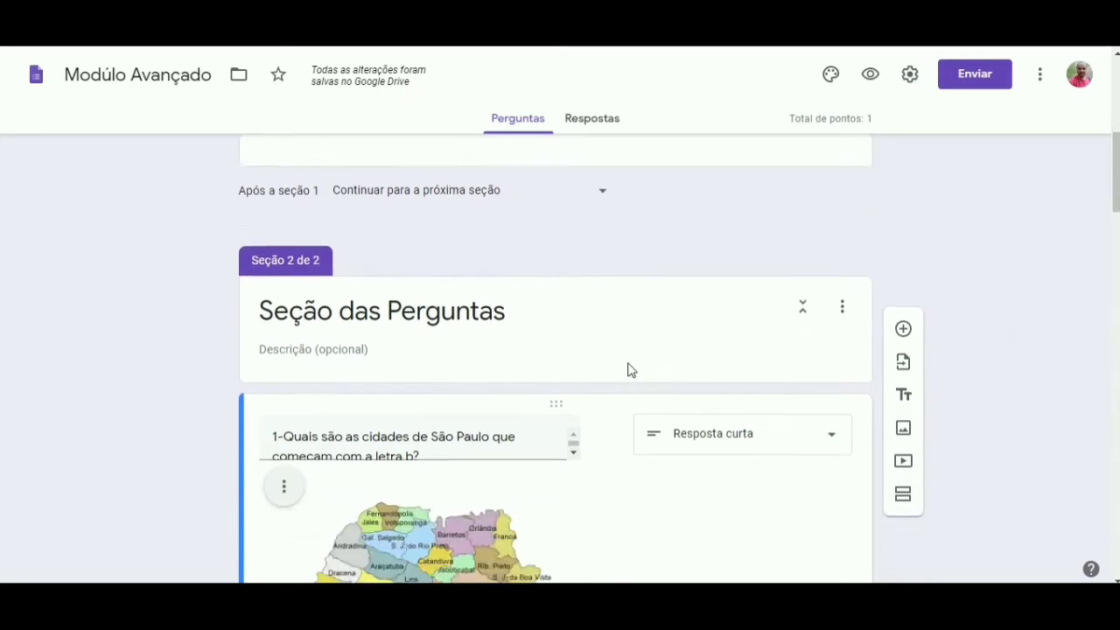
{"action": "scroll", "coordinate": [610, 350], "scroll_direction": "down", "scroll_amount": 7}
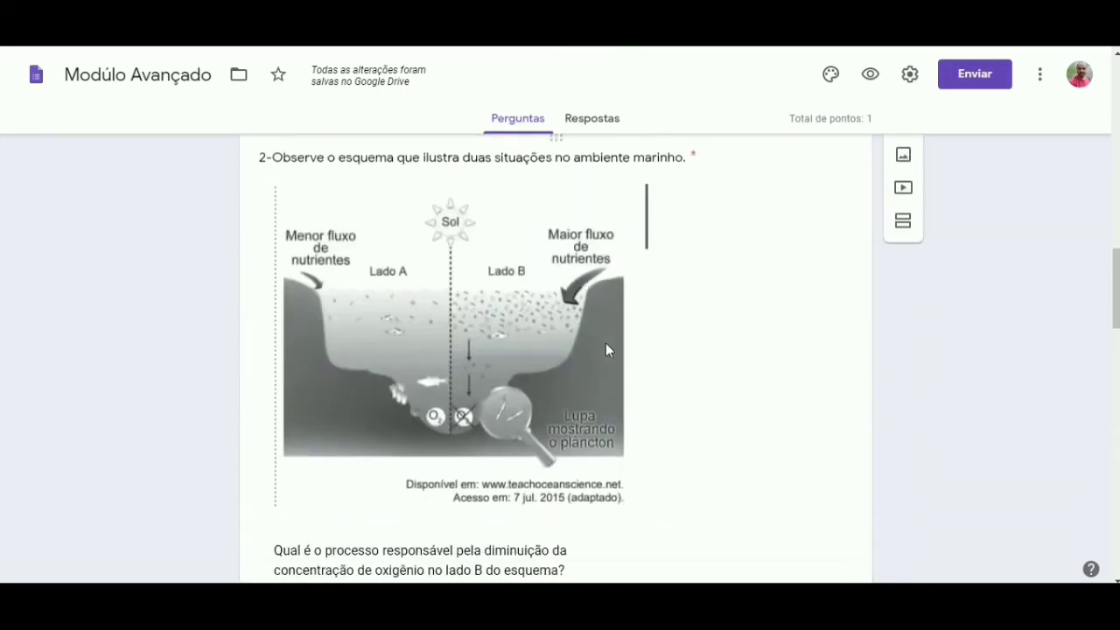
{"action": "scroll", "coordinate": [625, 372], "scroll_direction": "up", "scroll_amount": 10}
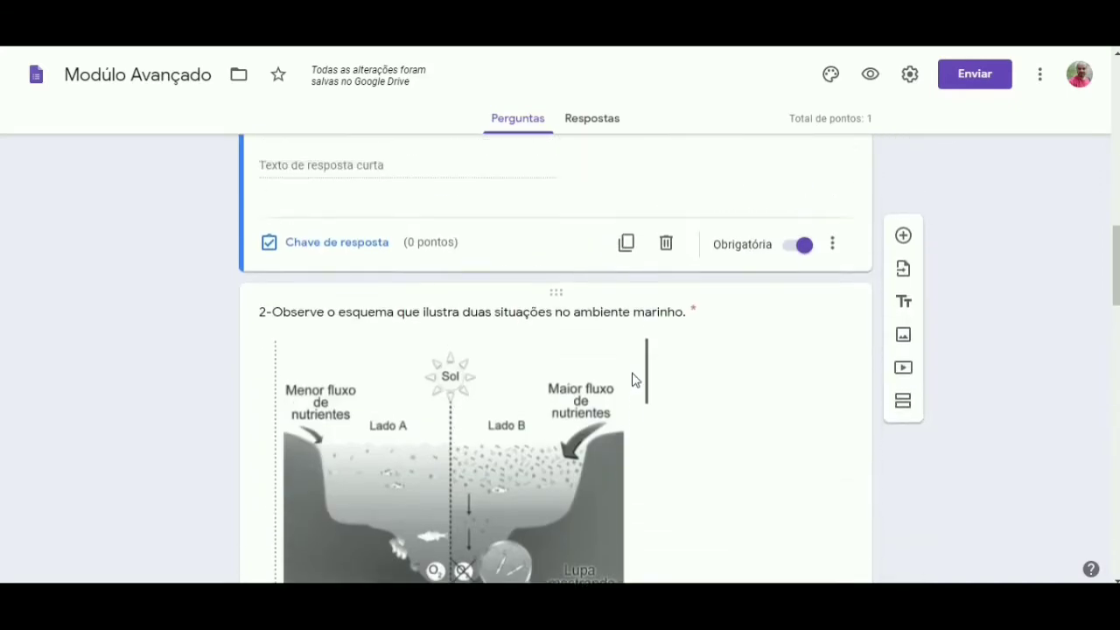
{"action": "left_click", "coordinate": [872, 77]}
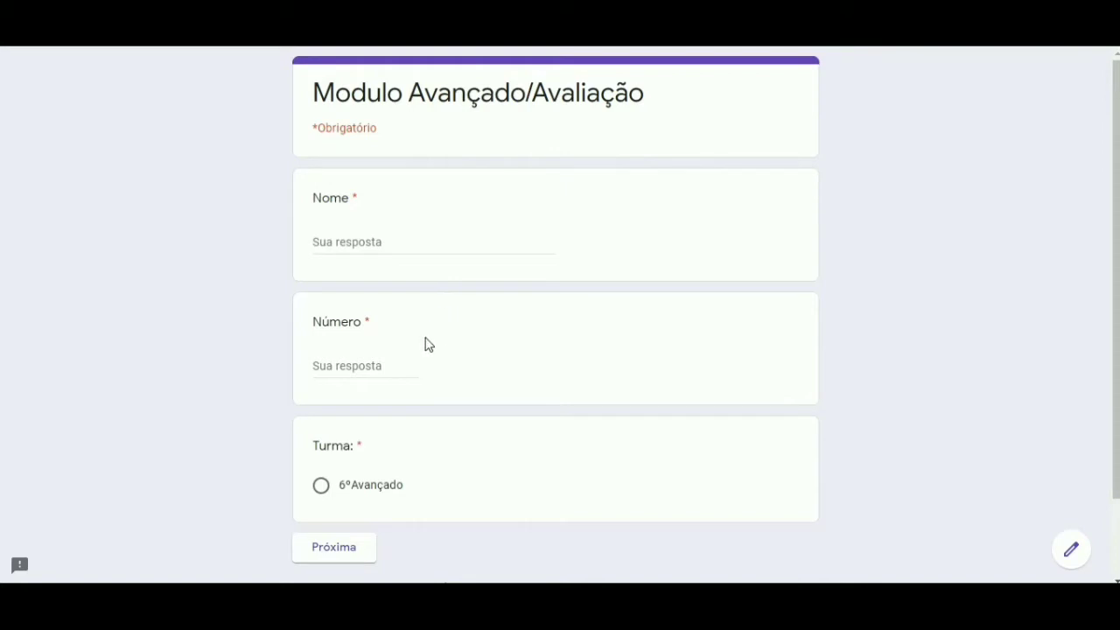
- Fill in the respondent's name and student number in the preview, choose the class 6ºAvançado, and continue to the question section
{"action": "left_click", "coordinate": [374, 243]}
{"action": "type", "text": "Gilberto"}
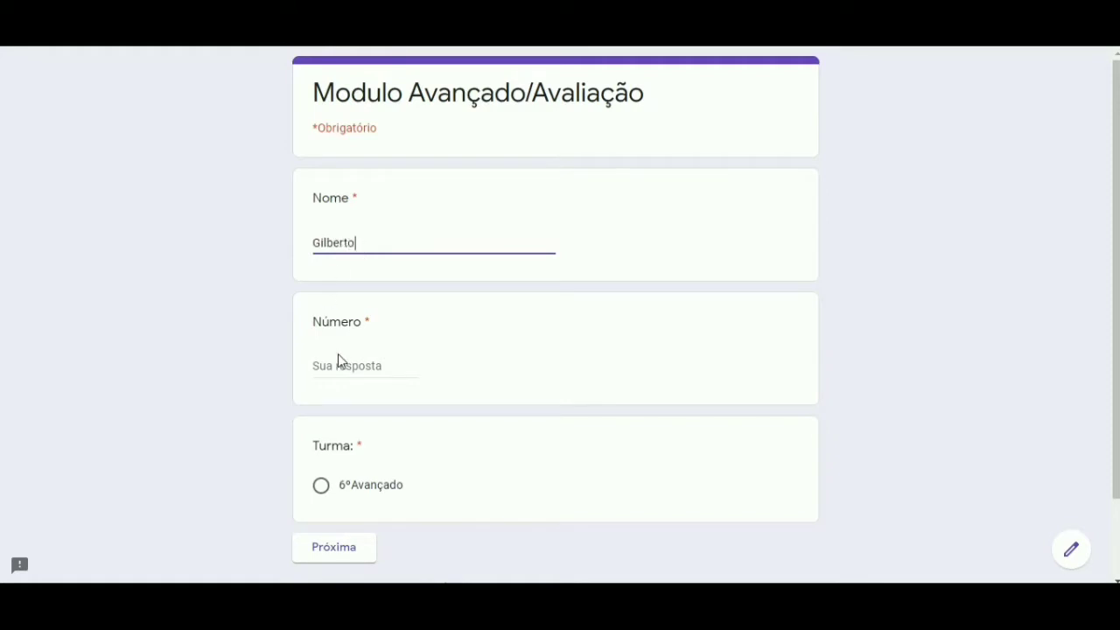
{"action": "left_click", "coordinate": [351, 365]}
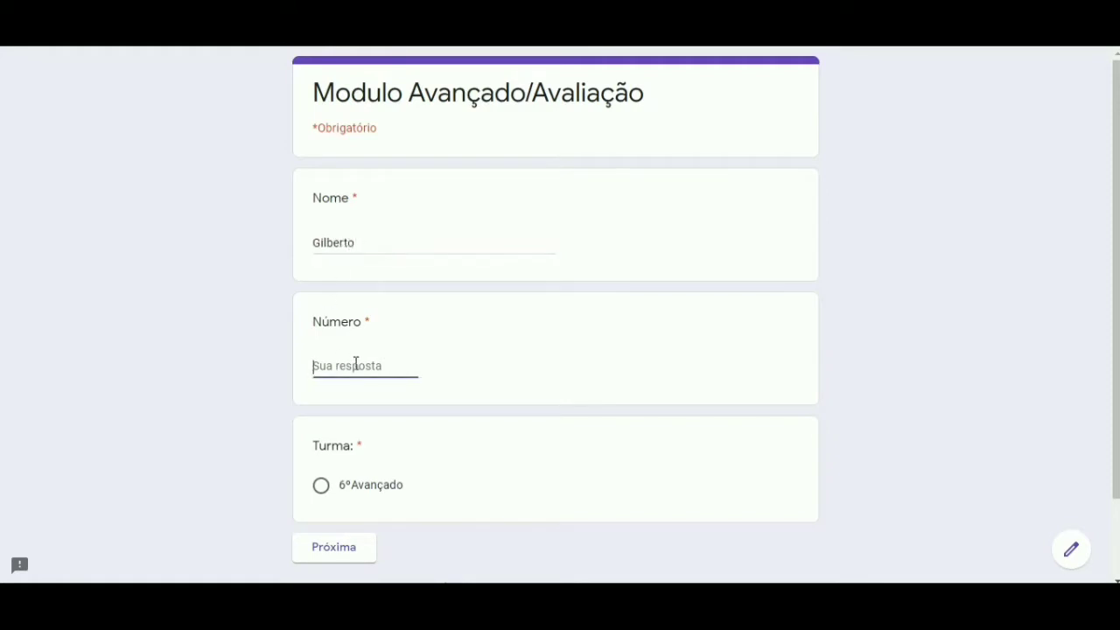
{"action": "type", "text": "10"}
{"action": "left_click", "coordinate": [320, 487]}
{"action": "left_click", "coordinate": [359, 556]}
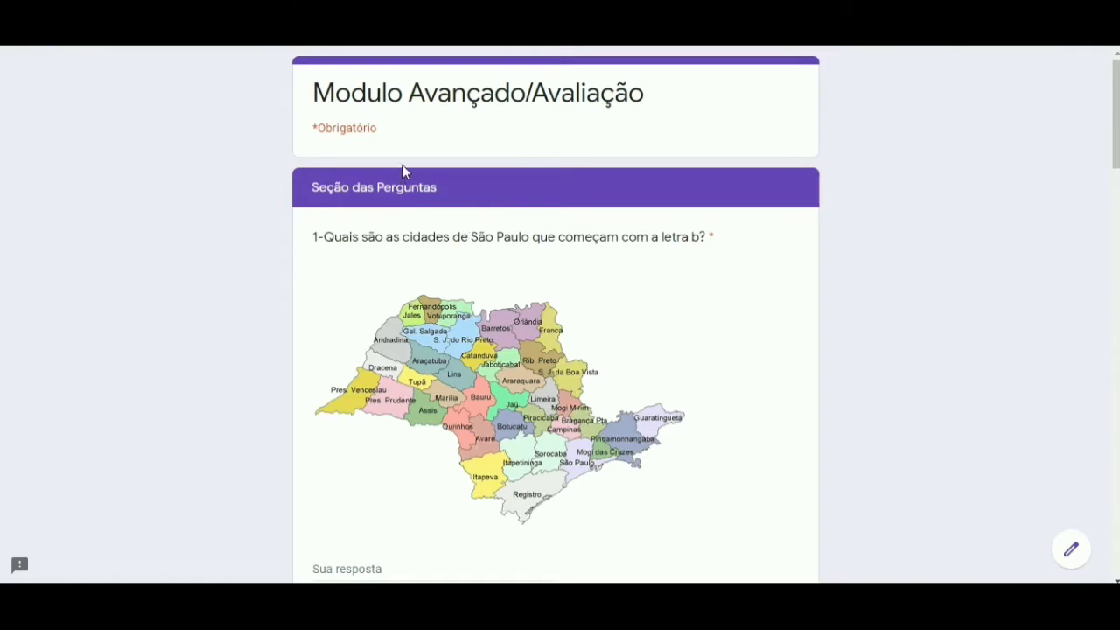
- Return to the form editor and examine the identification fields, the Seção das Perguntas heading and question 1
{"action": "left_click", "coordinate": [348, 45]}
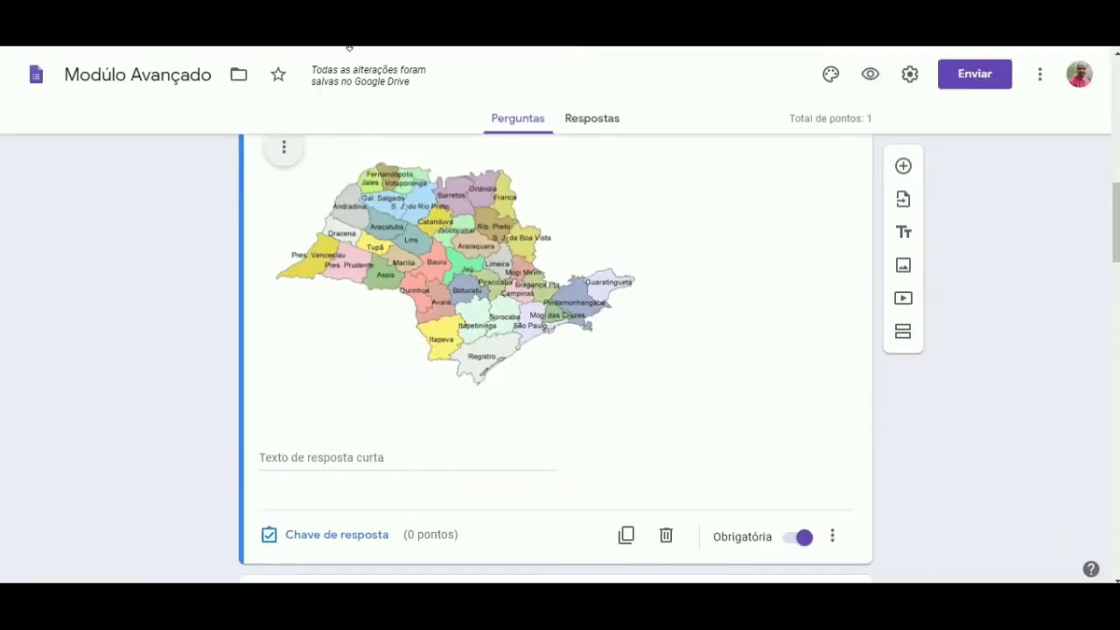
{"action": "scroll", "coordinate": [569, 352], "scroll_direction": "up", "scroll_amount": 10}
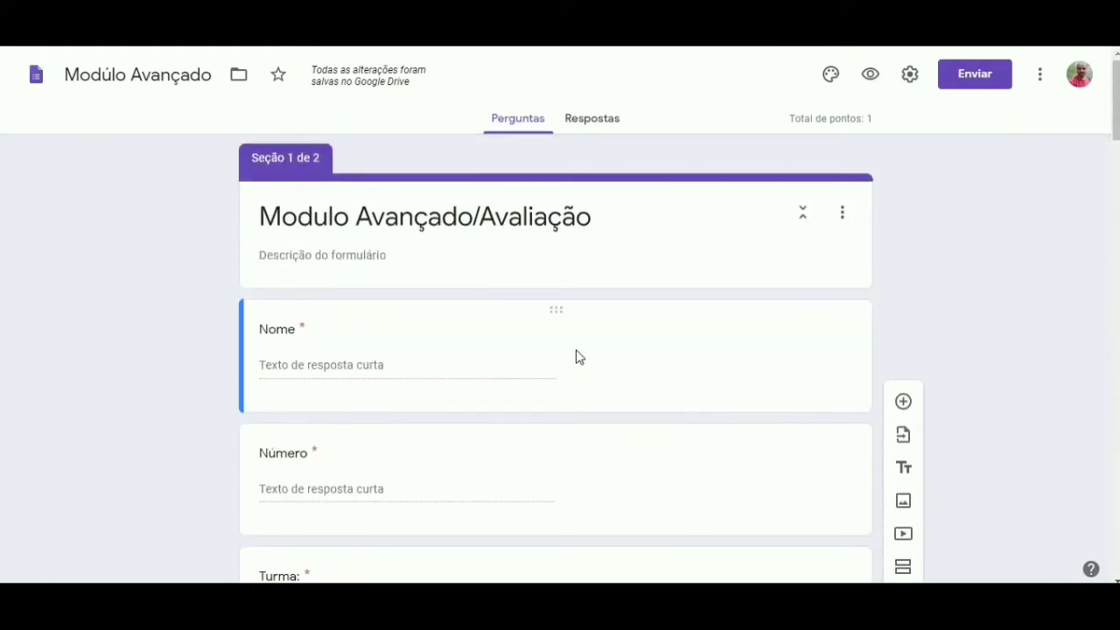
{"action": "scroll", "coordinate": [575, 356], "scroll_direction": "down", "scroll_amount": 3}
{"action": "scroll", "coordinate": [575, 357], "scroll_direction": "up", "scroll_amount": 3}
{"action": "scroll", "coordinate": [508, 303], "scroll_direction": "down", "scroll_amount": 2}
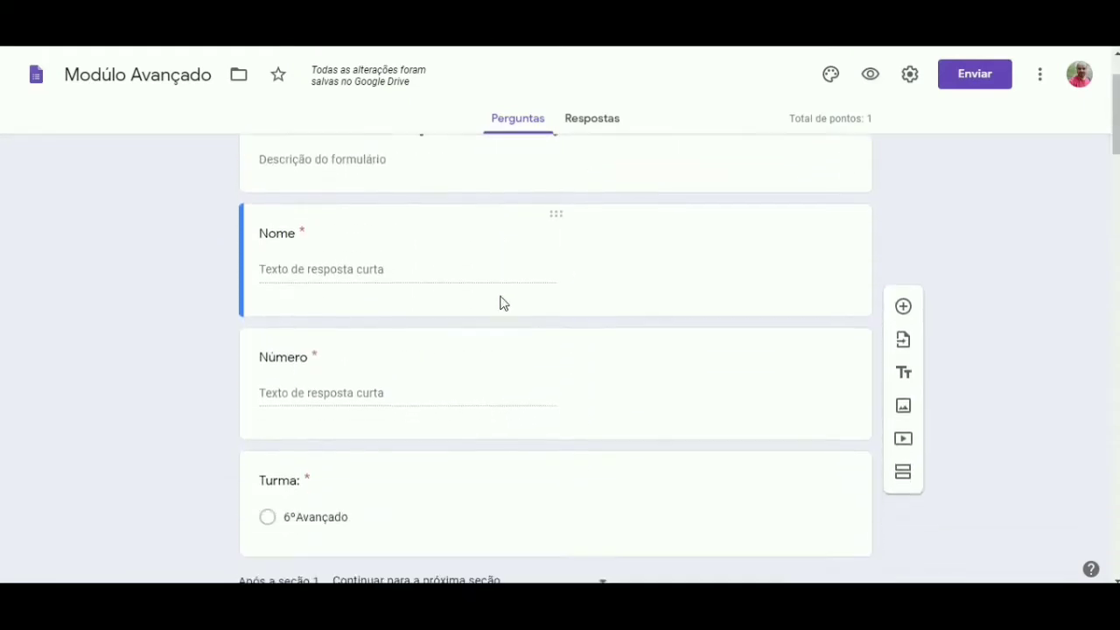
{"action": "scroll", "coordinate": [415, 362], "scroll_direction": "down", "scroll_amount": 3}
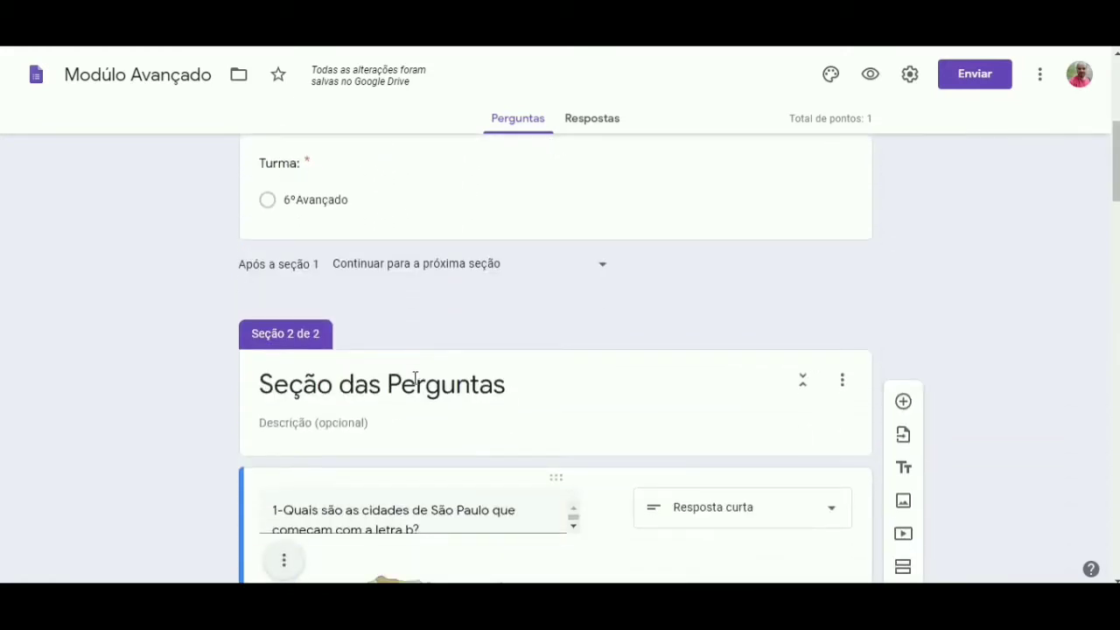
{"action": "scroll", "coordinate": [494, 429], "scroll_direction": "down", "scroll_amount": 8}
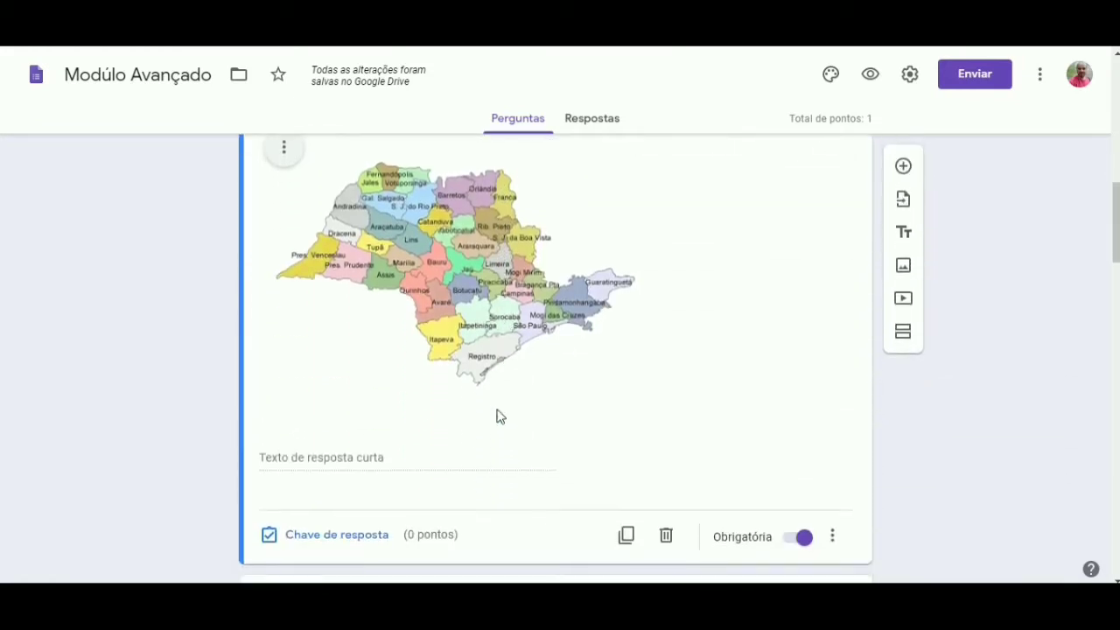
- Change the title of section 2 to the singular "Seção da Pergunta"
{"action": "scroll", "coordinate": [496, 420], "scroll_direction": "up", "scroll_amount": 2}
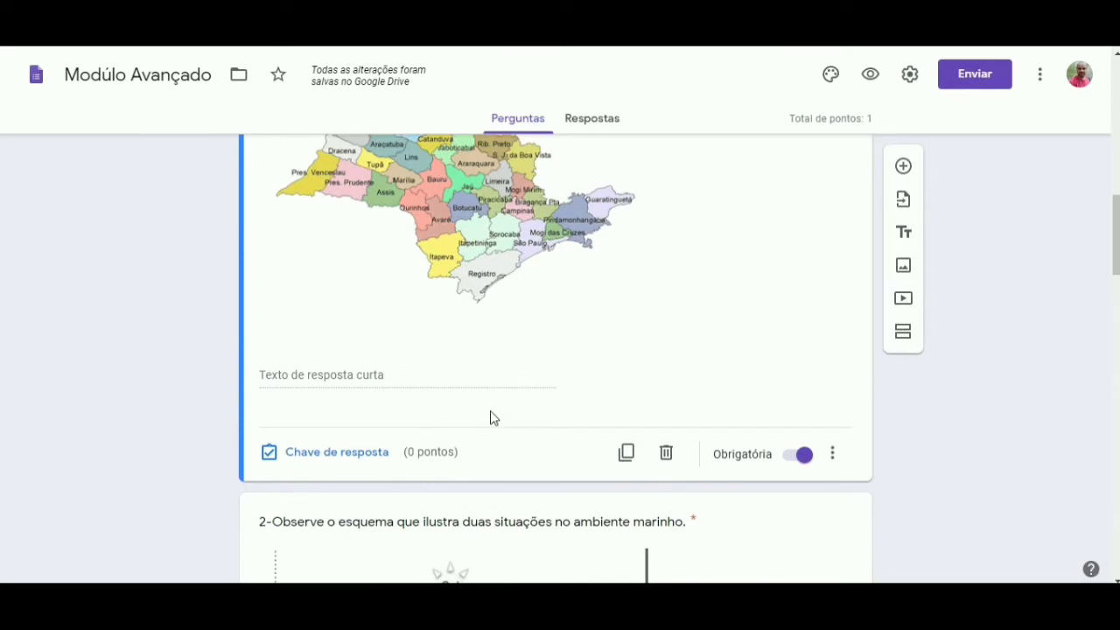
{"action": "scroll", "coordinate": [515, 403], "scroll_direction": "up", "scroll_amount": 4}
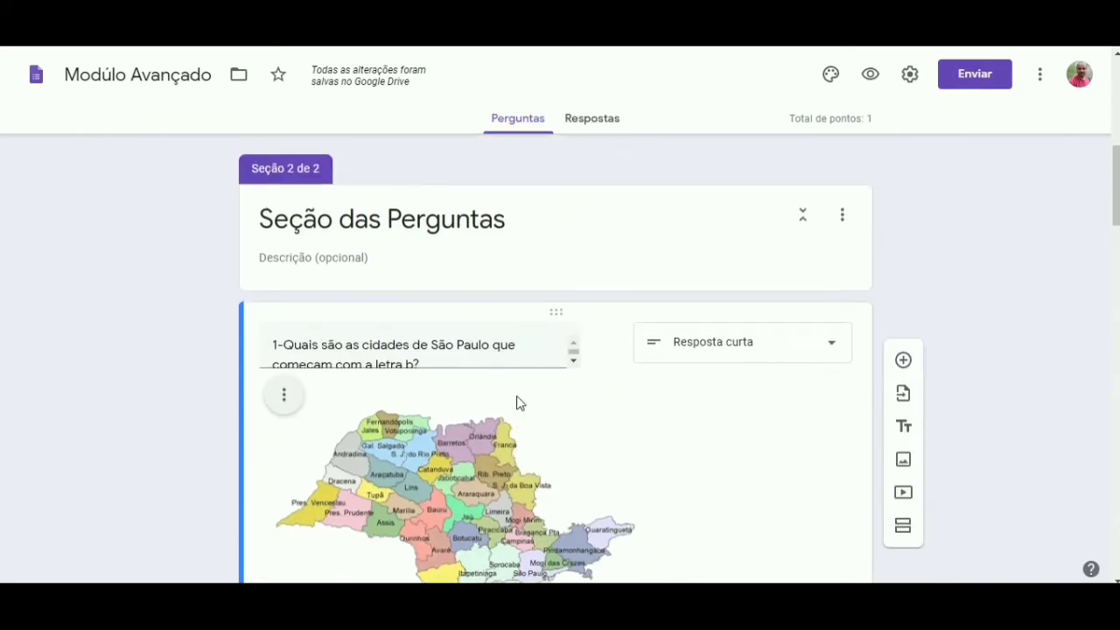
{"action": "left_click", "coordinate": [518, 222]}
{"action": "left_click", "coordinate": [518, 223]}
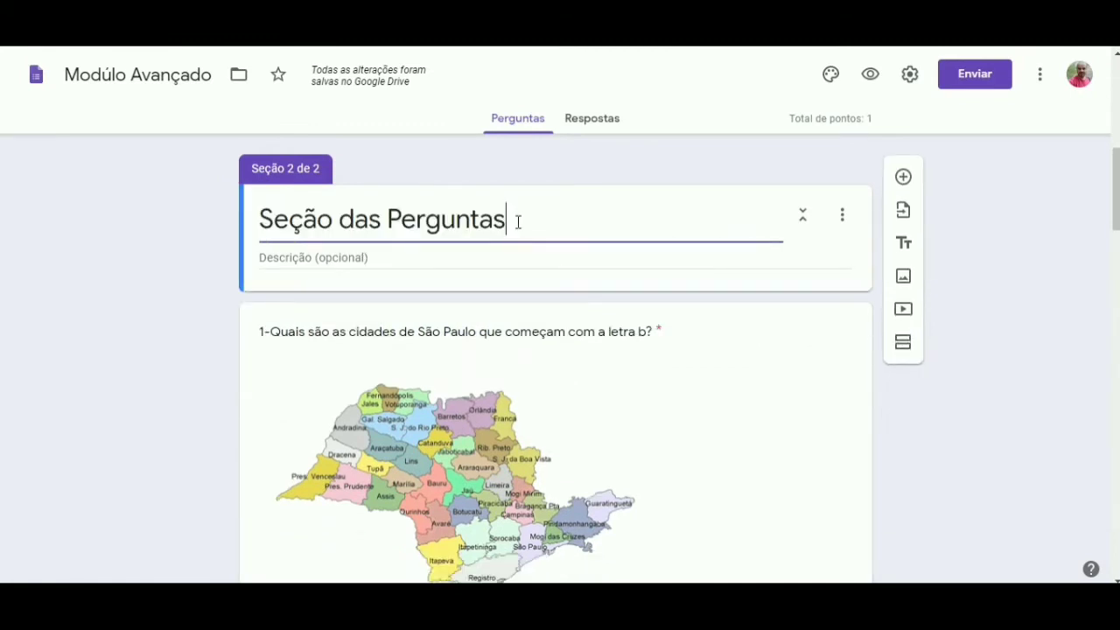
{"action": "key", "text": "Left"}
{"action": "key", "text": "Left"}
{"action": "key", "text": "Left"}
{"action": "key", "text": "Left"}
{"action": "key", "text": "BackSpace"}
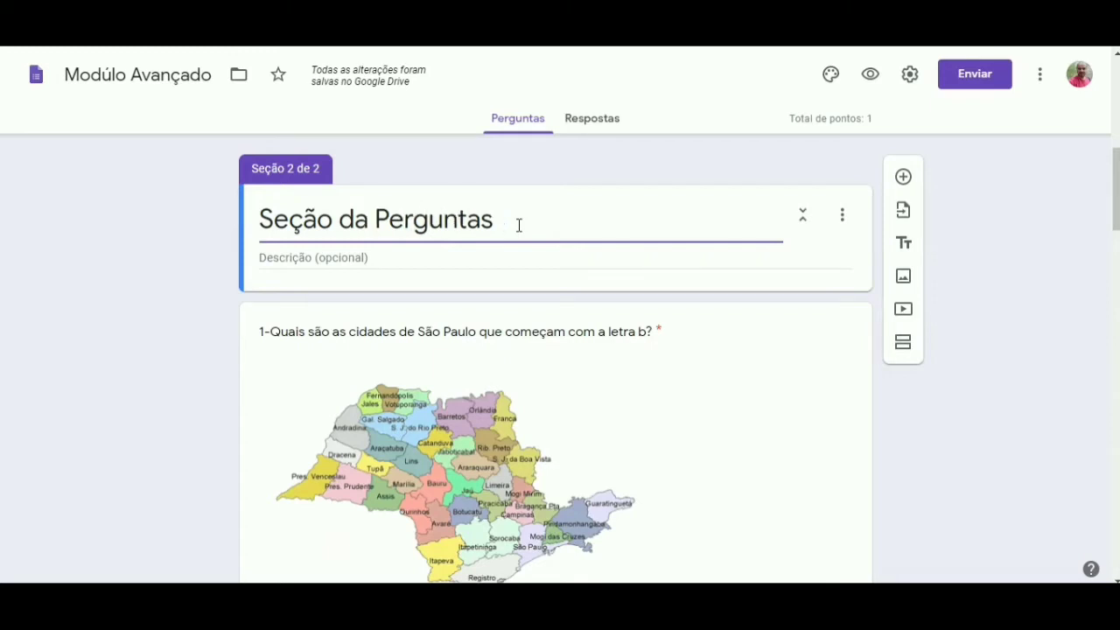
{"action": "key", "text": "Right"}
{"action": "key", "text": "Right"}
{"action": "key", "text": "Right"}
{"action": "key", "text": "Right"}
{"action": "key", "text": "Right"}
{"action": "key", "text": "Right"}
{"action": "key", "text": "Right"}
{"action": "key", "text": "Right"}
{"action": "key", "text": "Right"}
{"action": "key", "text": "Right"}
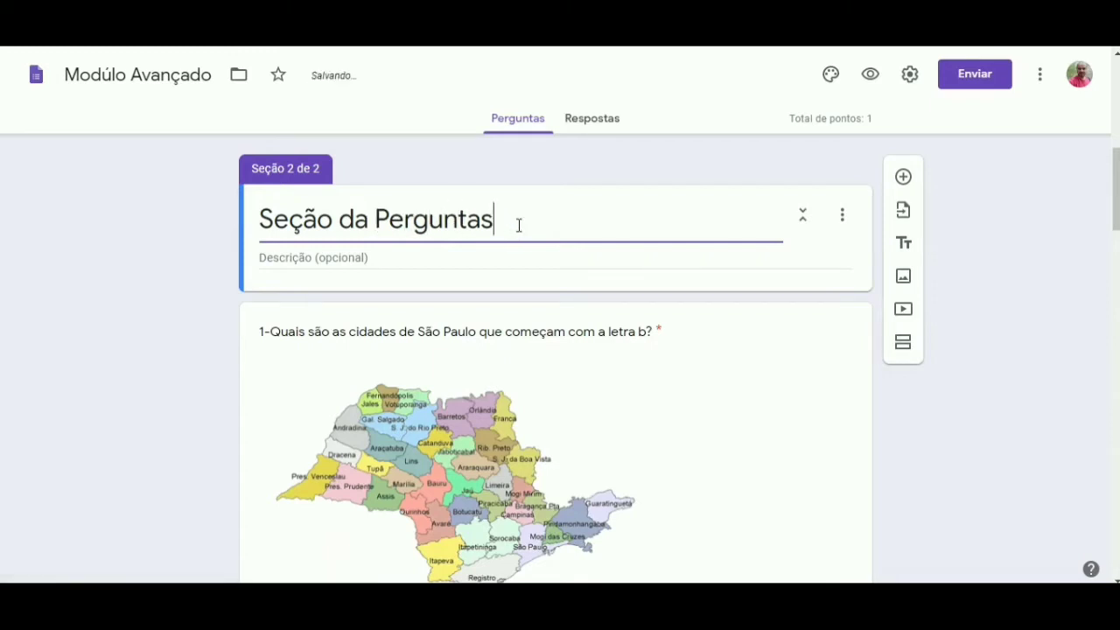
{"action": "key", "text": "BackSpace"}
- Add a new section between question 1 and question 2
{"action": "scroll", "coordinate": [546, 280], "scroll_direction": "down", "scroll_amount": 5}
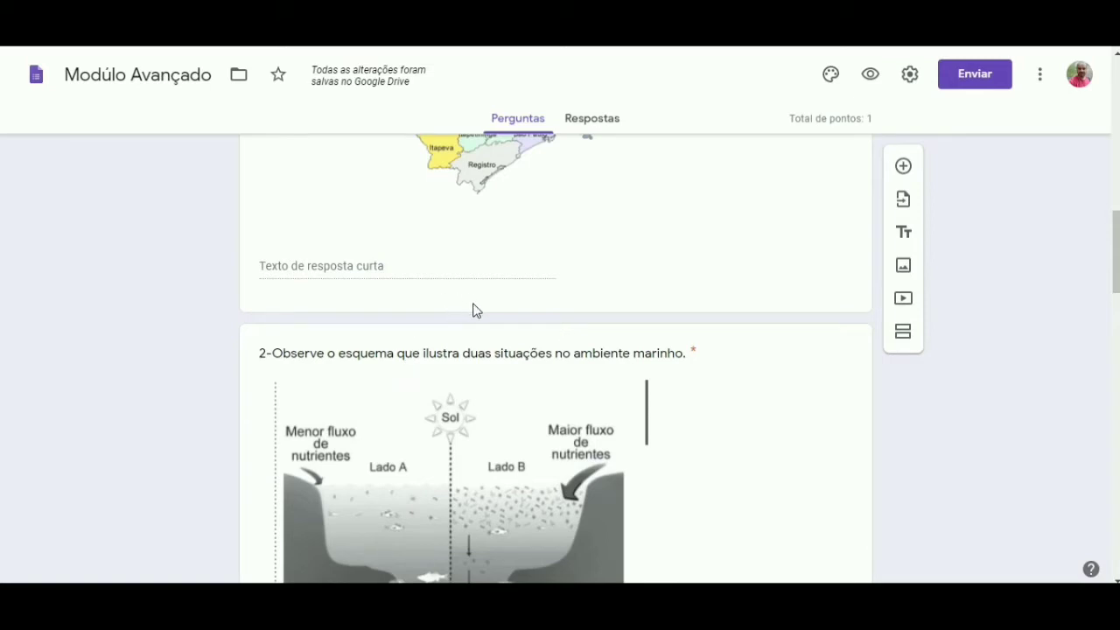
{"action": "left_click", "coordinate": [470, 307]}
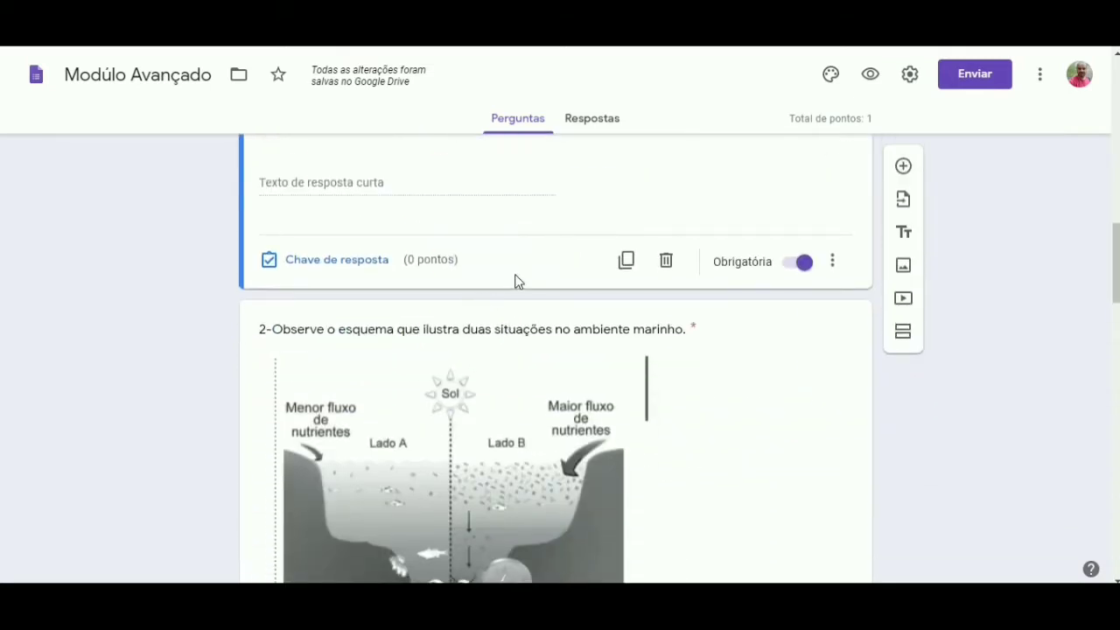
{"action": "left_click", "coordinate": [903, 334]}
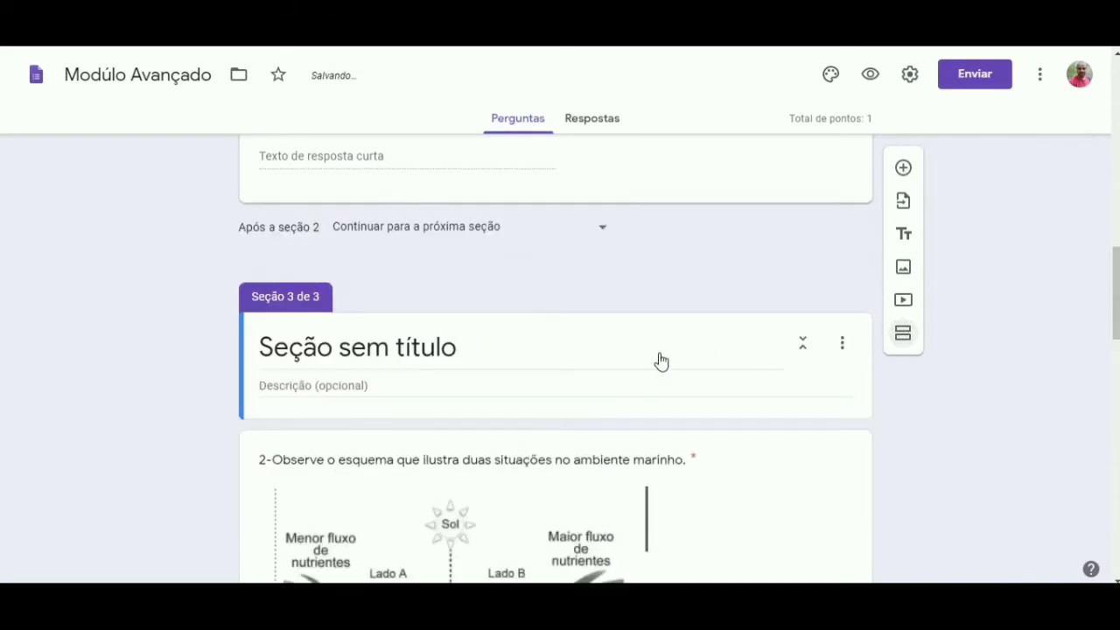
- Title the new section before question 2 "Seção Pergunta 2"
{"action": "left_click", "coordinate": [505, 347]}
{"action": "key", "text": "End"}
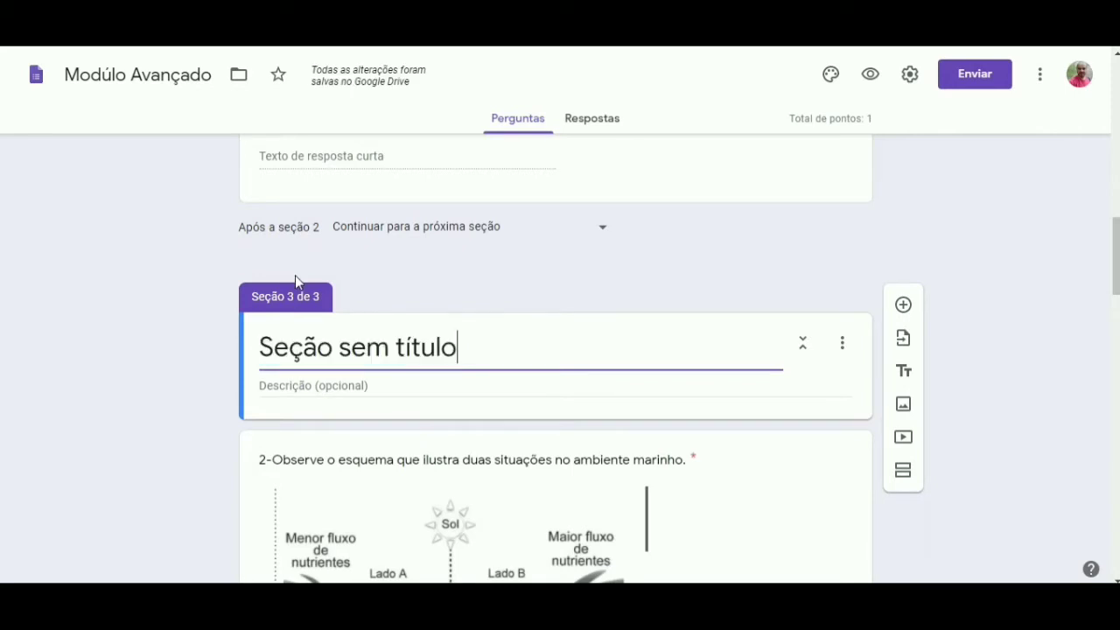
{"action": "key", "text": "BackSpace"}
{"action": "key", "text": "BackSpace"}
{"action": "key", "text": "BackSpace"}
{"action": "key", "text": "BackSpace"}
{"action": "key", "text": "BackSpace"}
{"action": "key", "text": "BackSpace"}
{"action": "key", "text": "BackSpace"}
{"action": "key", "text": "BackSpace"}
{"action": "key", "text": "BackSpace"}
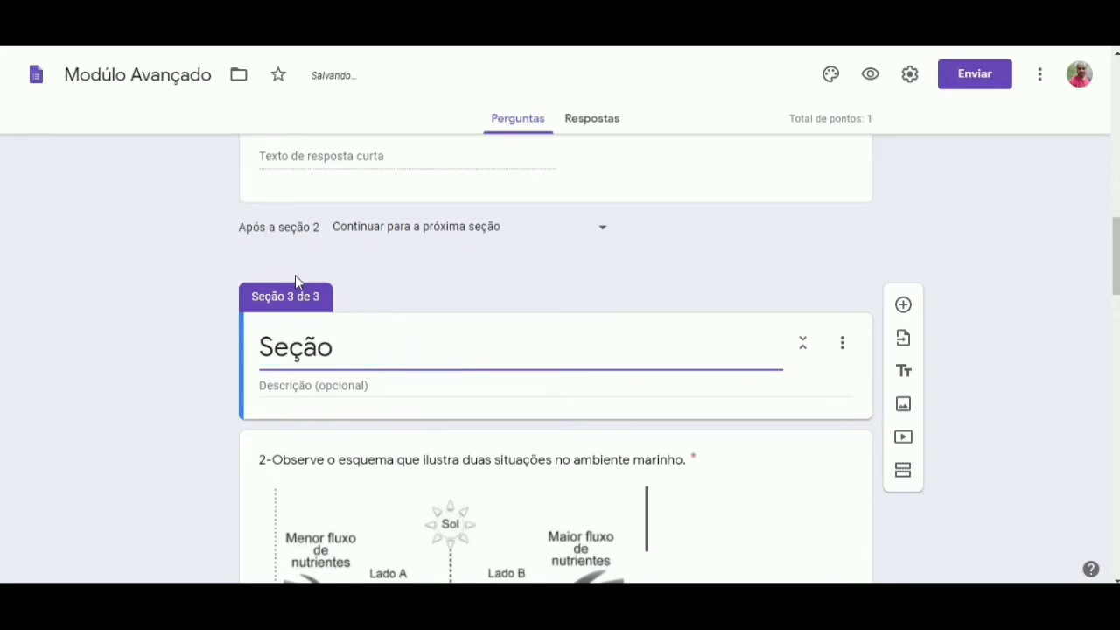
{"action": "type", "text": "Per"}
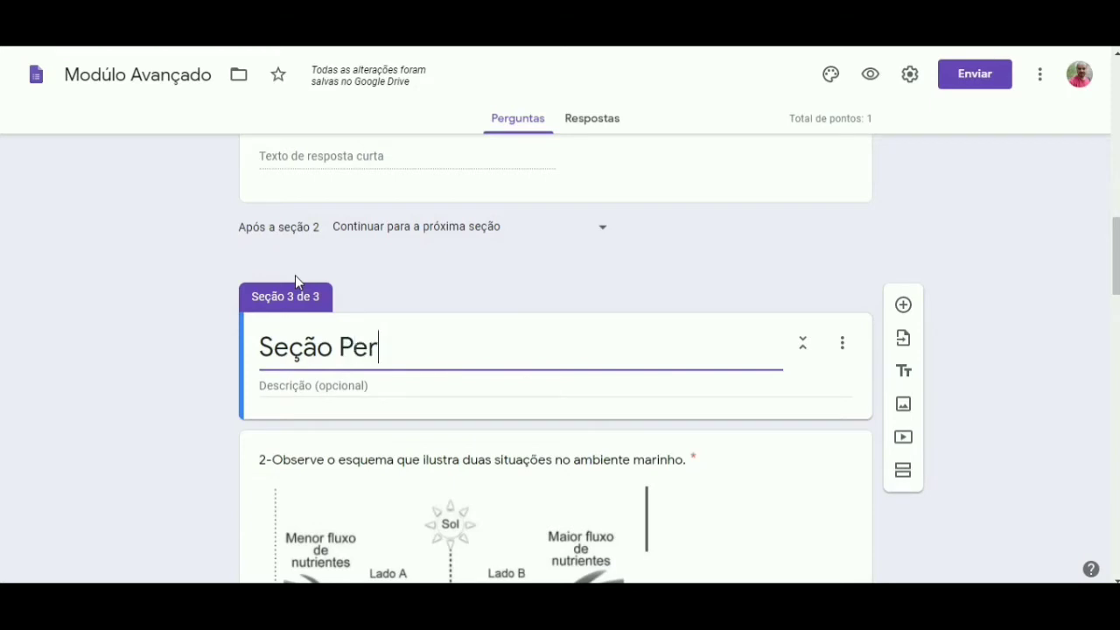
{"action": "type", "text": "gunta 2"}
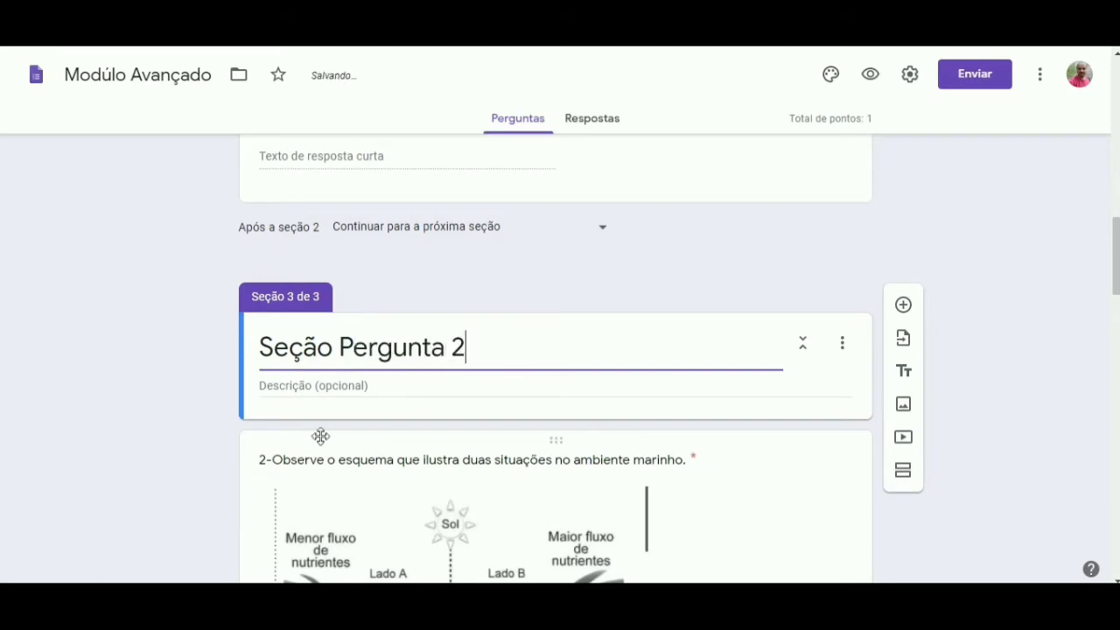
- Add a new section after the answer options of question 2, before question 3
{"action": "scroll", "coordinate": [425, 418], "scroll_direction": "down", "scroll_amount": 4}
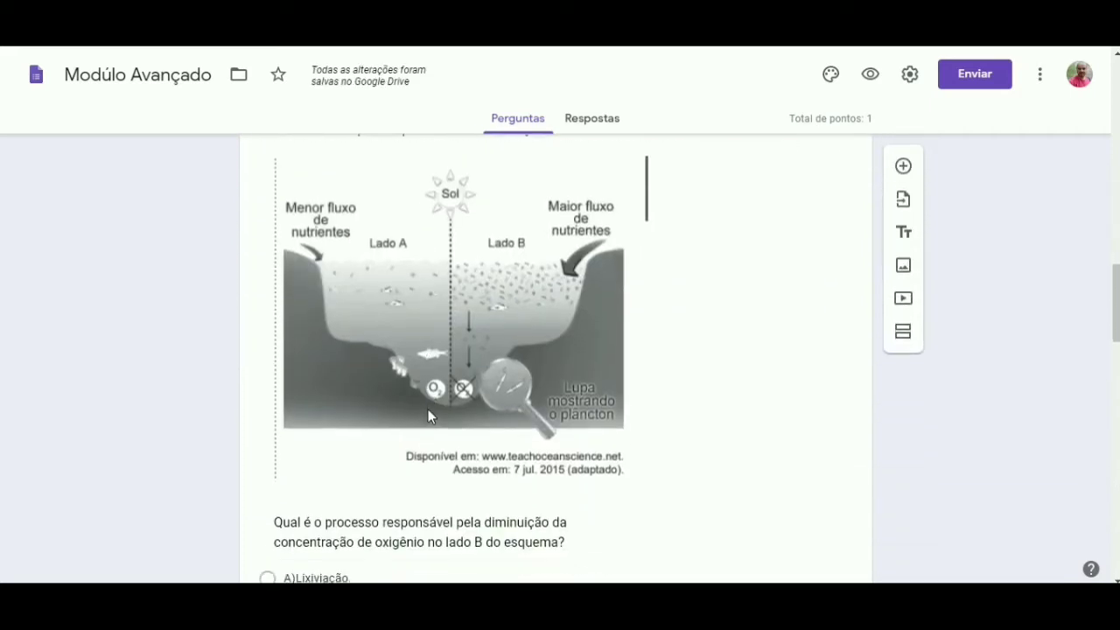
{"action": "scroll", "coordinate": [428, 409], "scroll_direction": "down", "scroll_amount": 5}
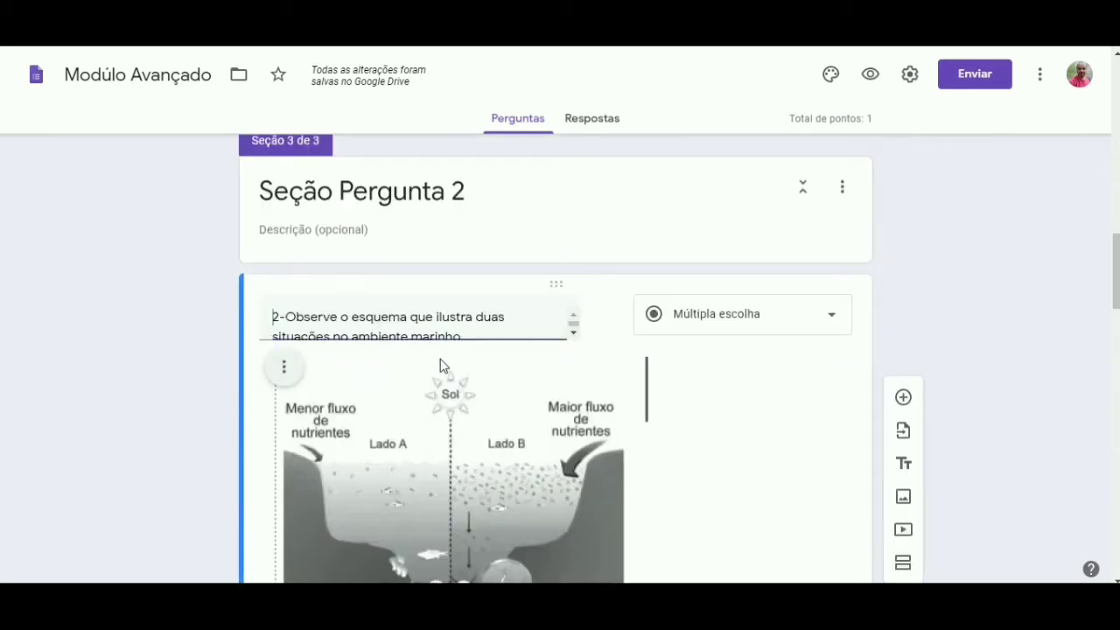
{"action": "scroll", "coordinate": [437, 359], "scroll_direction": "up", "scroll_amount": 5}
{"action": "scroll", "coordinate": [480, 412], "scroll_direction": "down", "scroll_amount": 6}
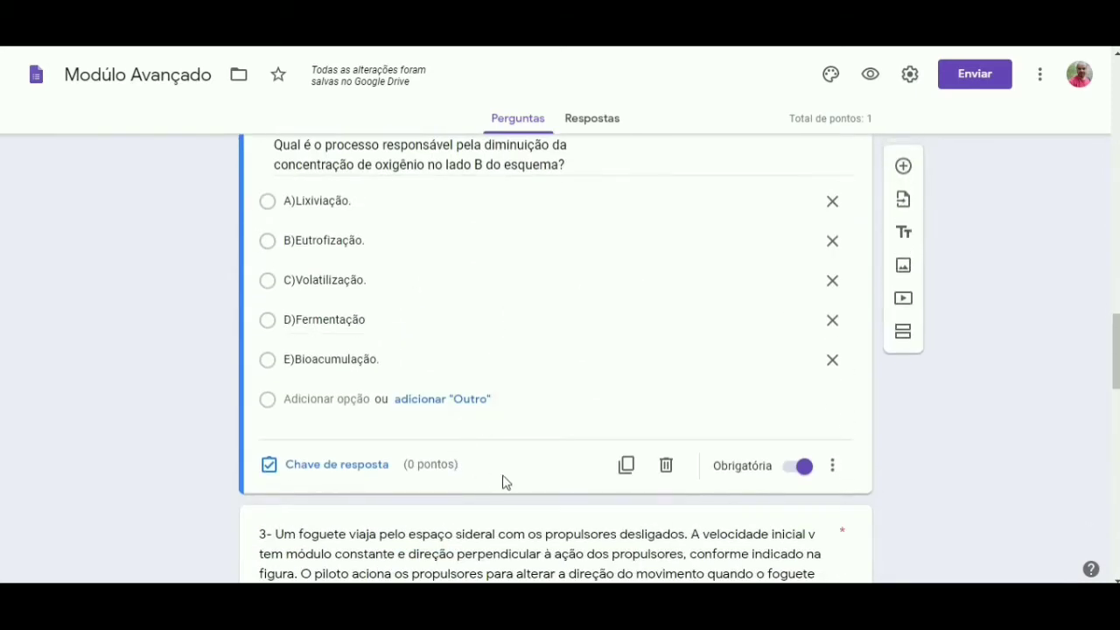
{"action": "left_click", "coordinate": [906, 337]}
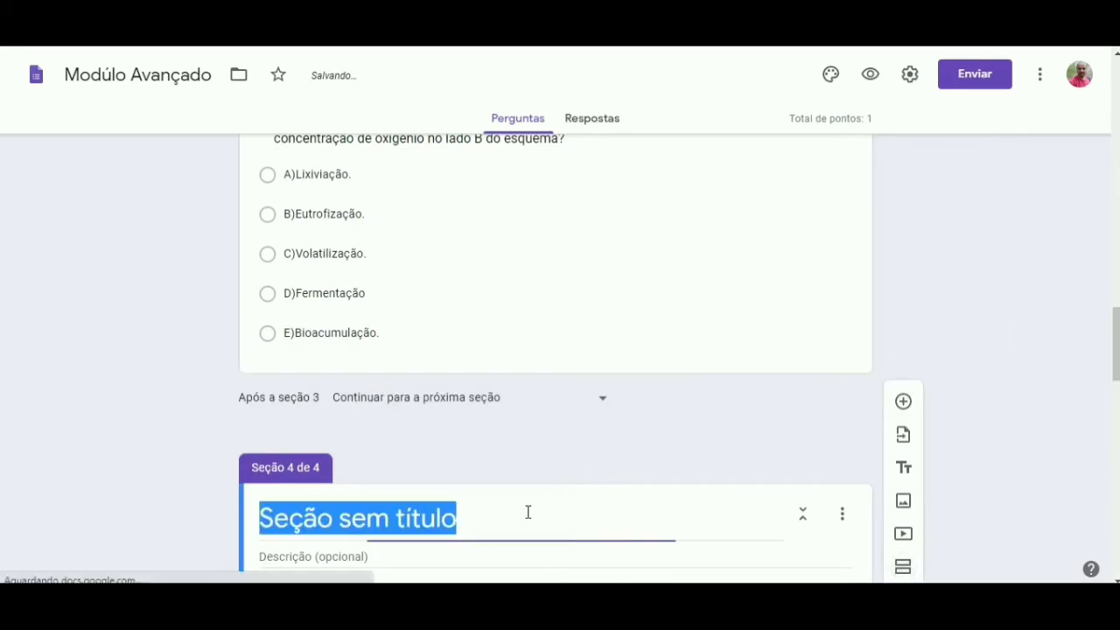
- Title the new section before question 3 "Seção Pergunta 3"
{"action": "left_click", "coordinate": [529, 513]}
{"action": "key", "text": "BackSpace"}
{"action": "key", "text": "BackSpace"}
{"action": "key", "text": "BackSpace"}
{"action": "key", "text": "BackSpace"}
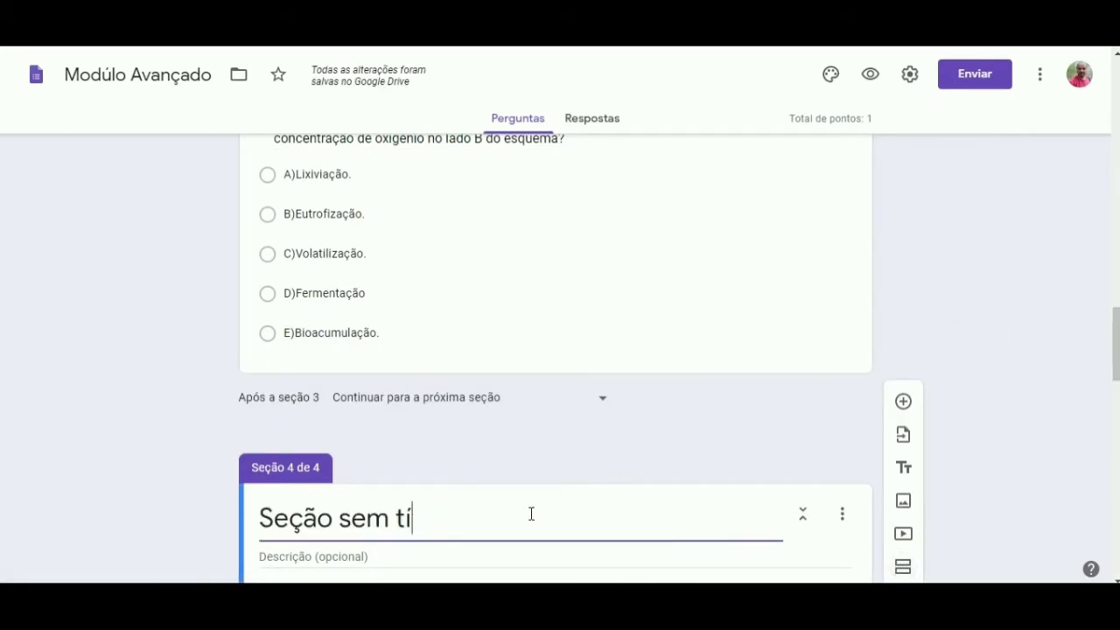
{"action": "key", "text": "BackSpace"}
{"action": "key", "text": "BackSpace"}
{"action": "key", "text": "BackSpace"}
{"action": "type", "text": "P"}
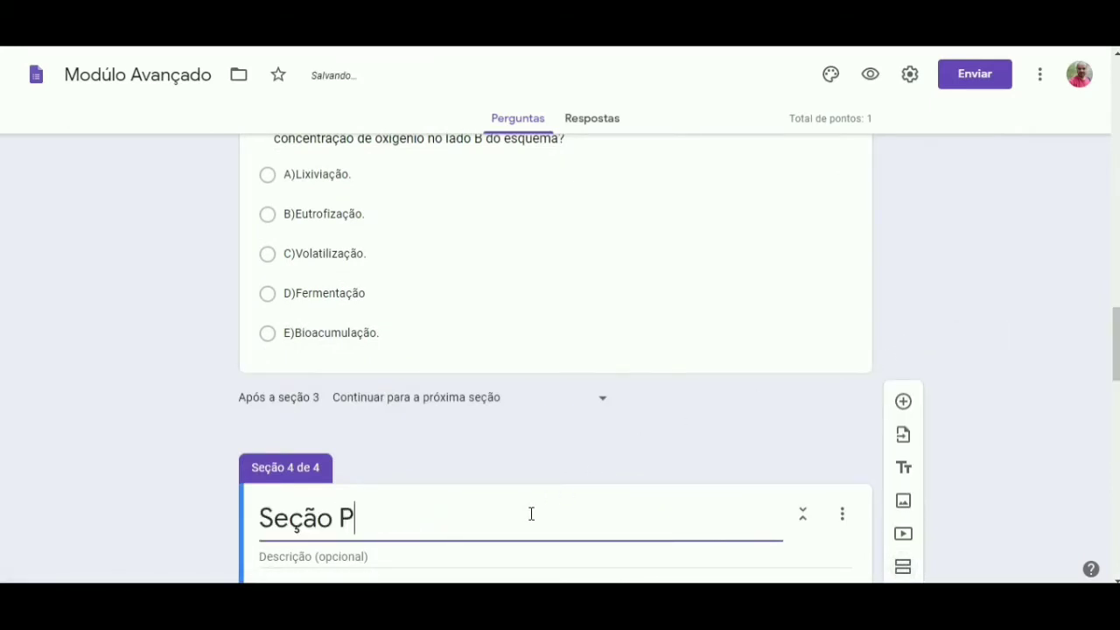
{"action": "type", "text": "ergunta 3"}
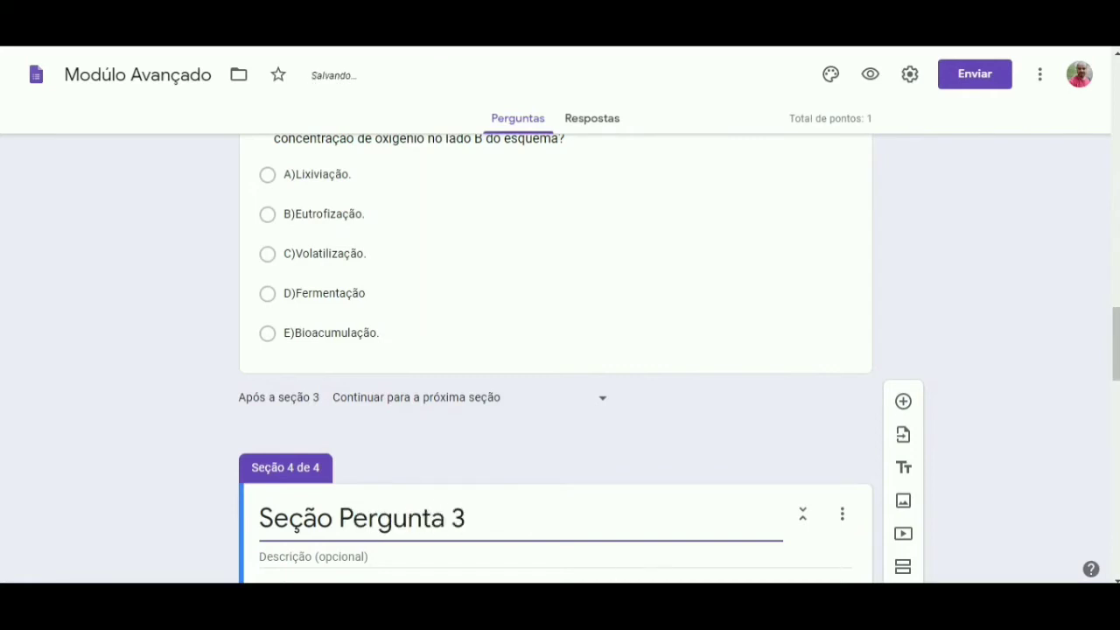
- Add a new section after the answer options of question 3, before question 4
{"action": "scroll", "coordinate": [790, 465], "scroll_direction": "down", "scroll_amount": 4}
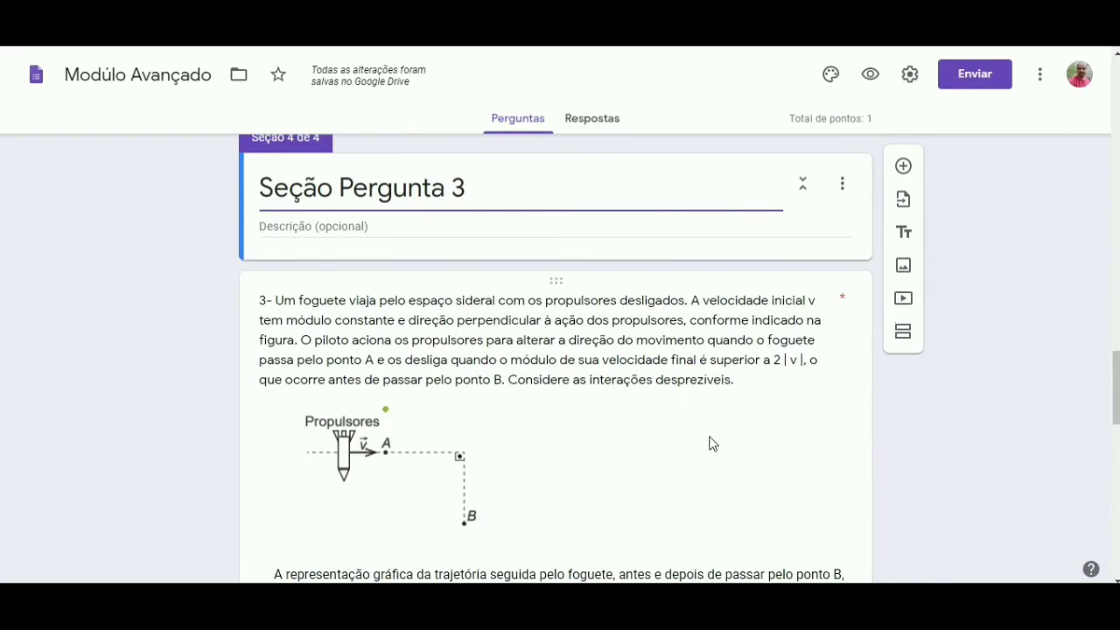
{"action": "scroll", "coordinate": [709, 444], "scroll_direction": "down", "scroll_amount": 3}
{"action": "scroll", "coordinate": [707, 445], "scroll_direction": "up", "scroll_amount": 5}
{"action": "scroll", "coordinate": [705, 444], "scroll_direction": "down", "scroll_amount": 4}
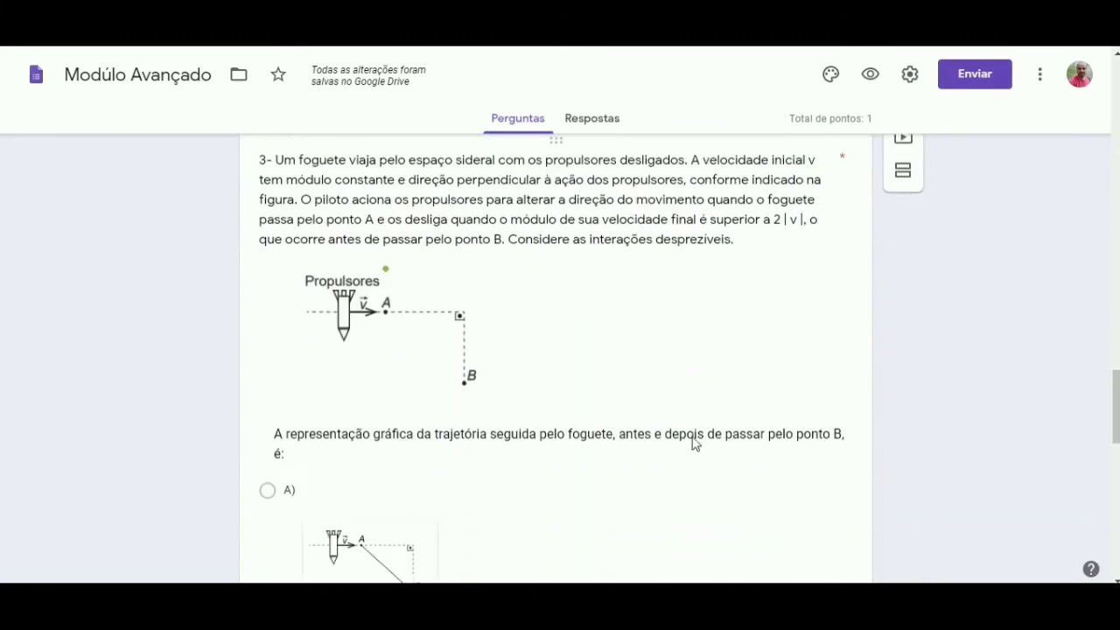
{"action": "scroll", "coordinate": [696, 444], "scroll_direction": "down", "scroll_amount": 10}
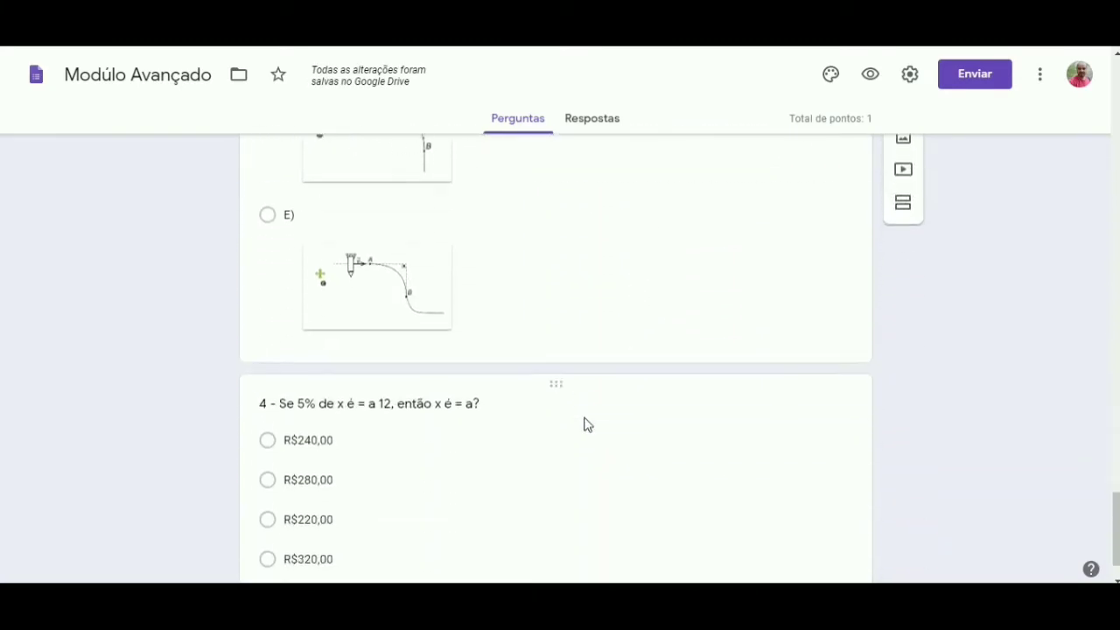
{"action": "scroll", "coordinate": [586, 425], "scroll_direction": "down", "scroll_amount": 1}
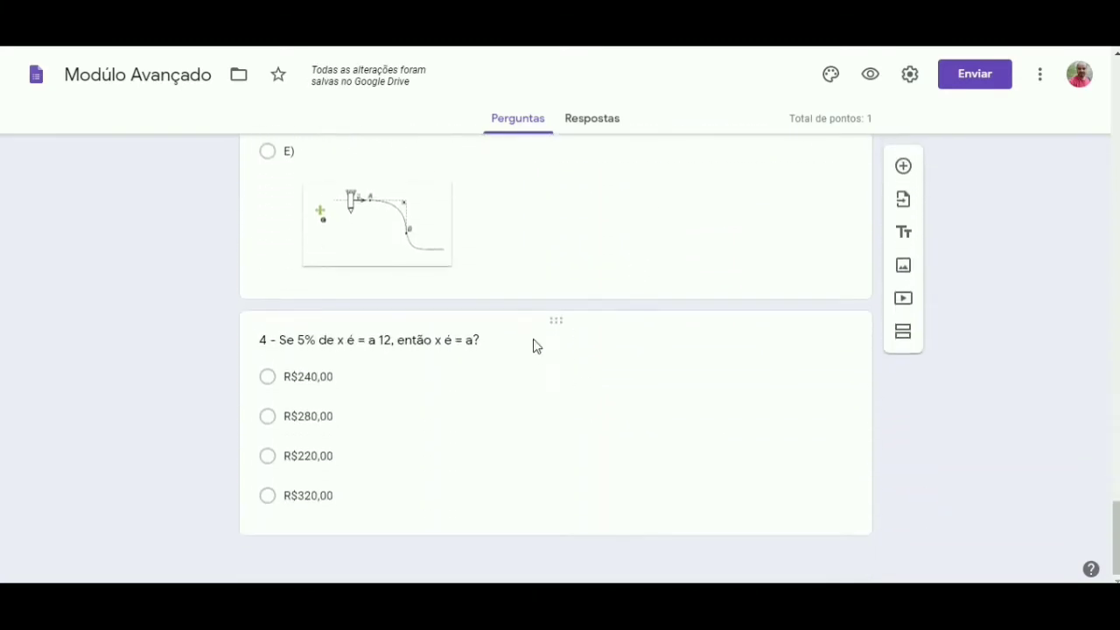
{"action": "left_click", "coordinate": [507, 285]}
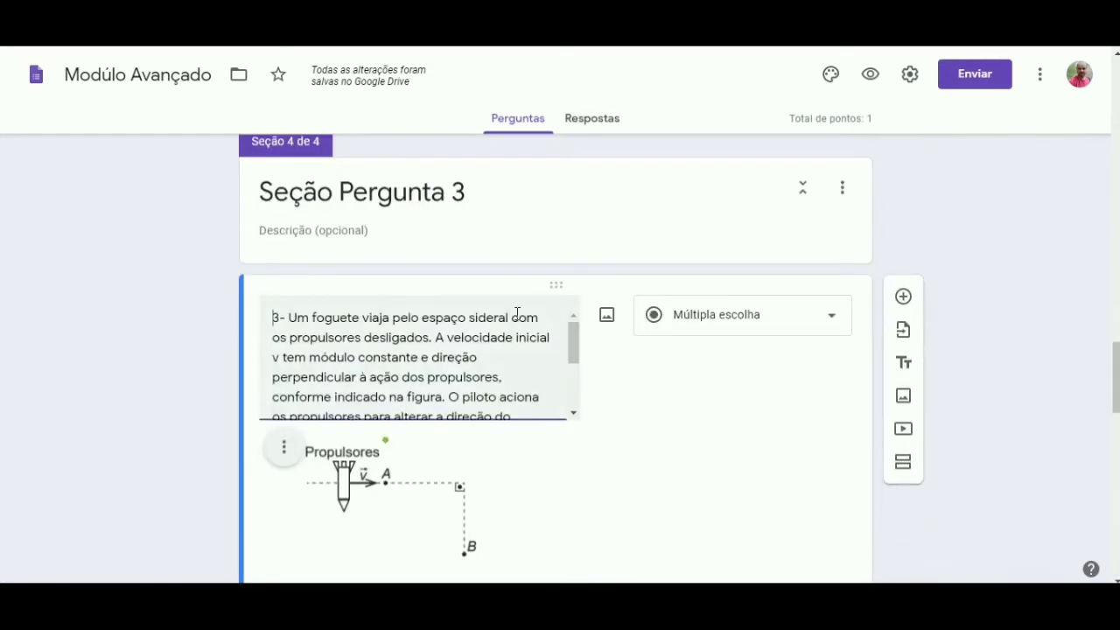
{"action": "scroll", "coordinate": [542, 350], "scroll_direction": "down", "scroll_amount": 3}
{"action": "scroll", "coordinate": [688, 418], "scroll_direction": "down", "scroll_amount": 8}
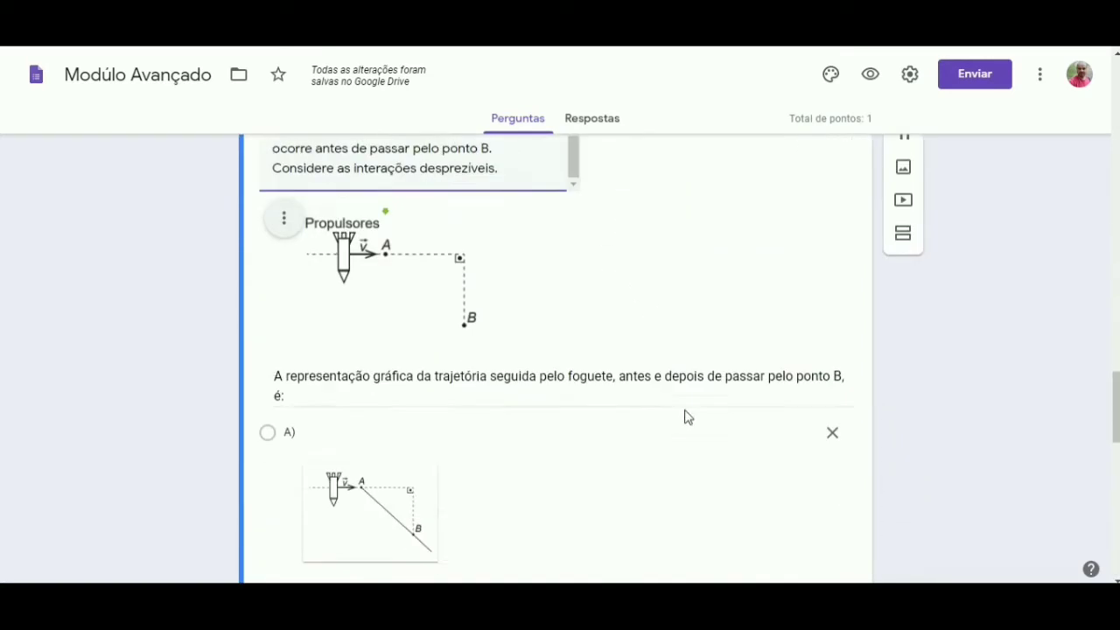
{"action": "scroll", "coordinate": [691, 408], "scroll_direction": "down", "scroll_amount": 3}
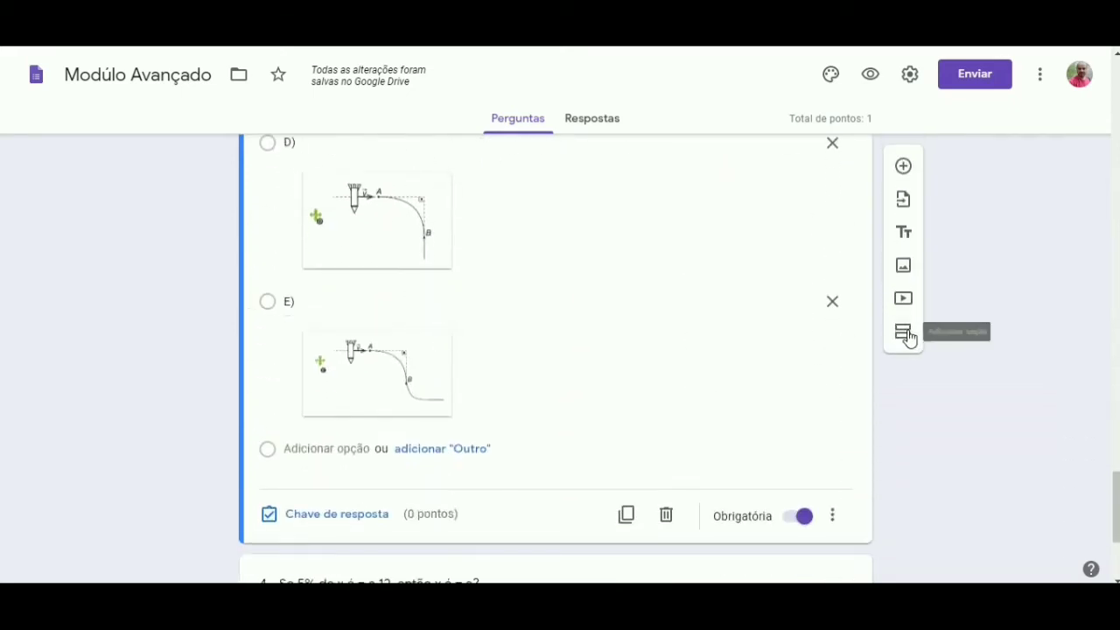
{"action": "left_click", "coordinate": [903, 333]}
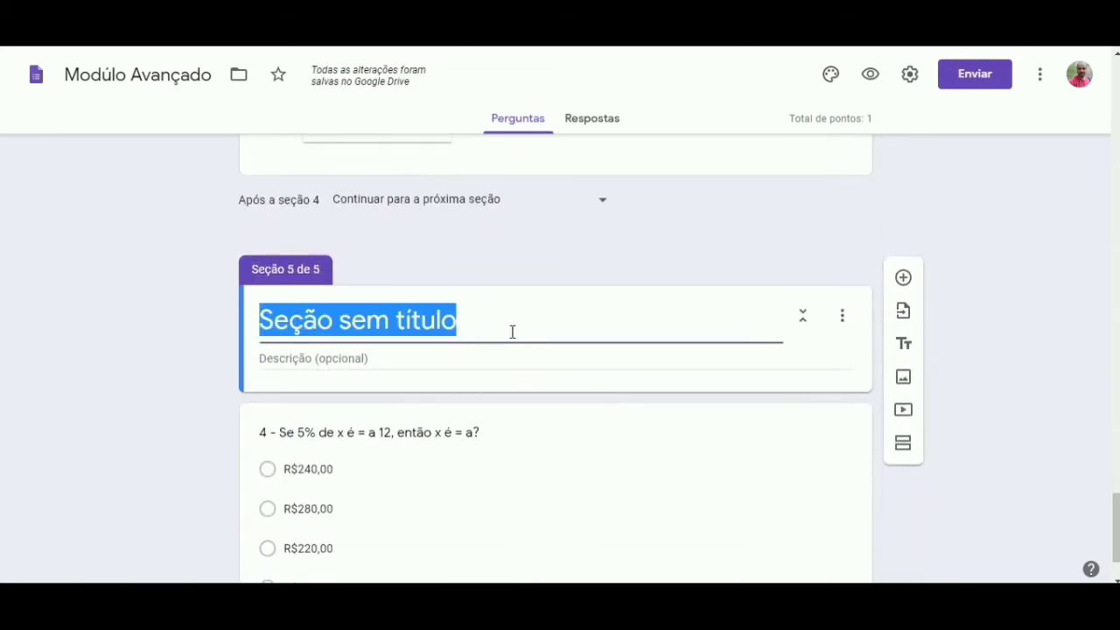
- Title the new section before question 4 "Seção Pergunta 4"
{"action": "left_click", "coordinate": [512, 332]}
{"action": "key", "text": "BackSpace"}
{"action": "key", "text": "BackSpace"}
{"action": "key", "text": "BackSpace"}
{"action": "key", "text": "BackSpace"}
{"action": "key", "text": "BackSpace"}
{"action": "key", "text": "BackSpace"}
{"action": "key", "text": "BackSpace"}
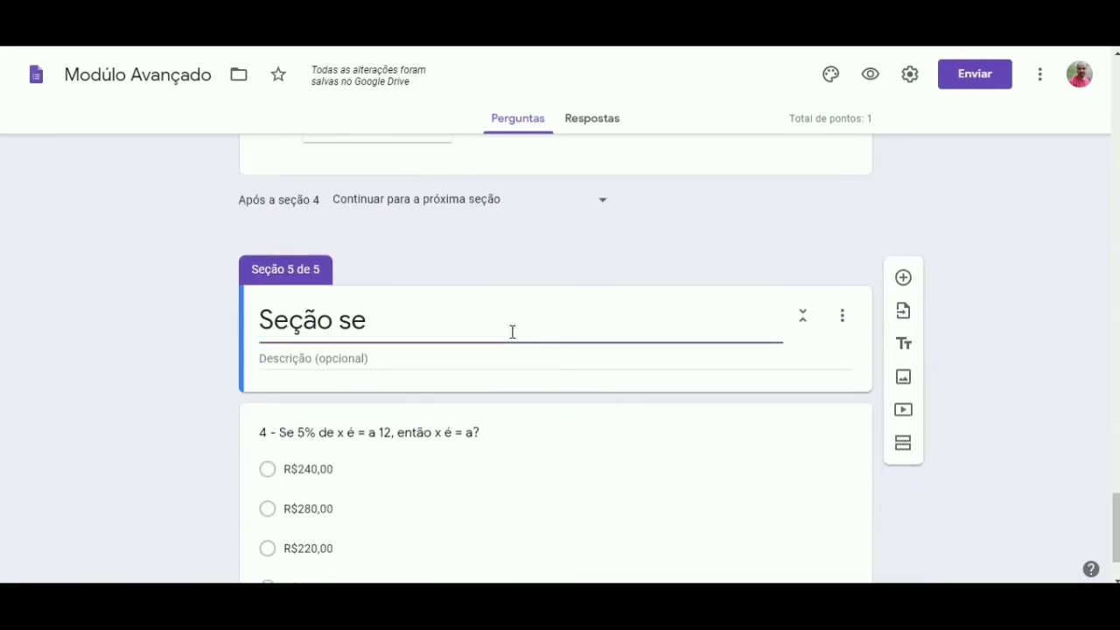
{"action": "type", "text": "Pe"}
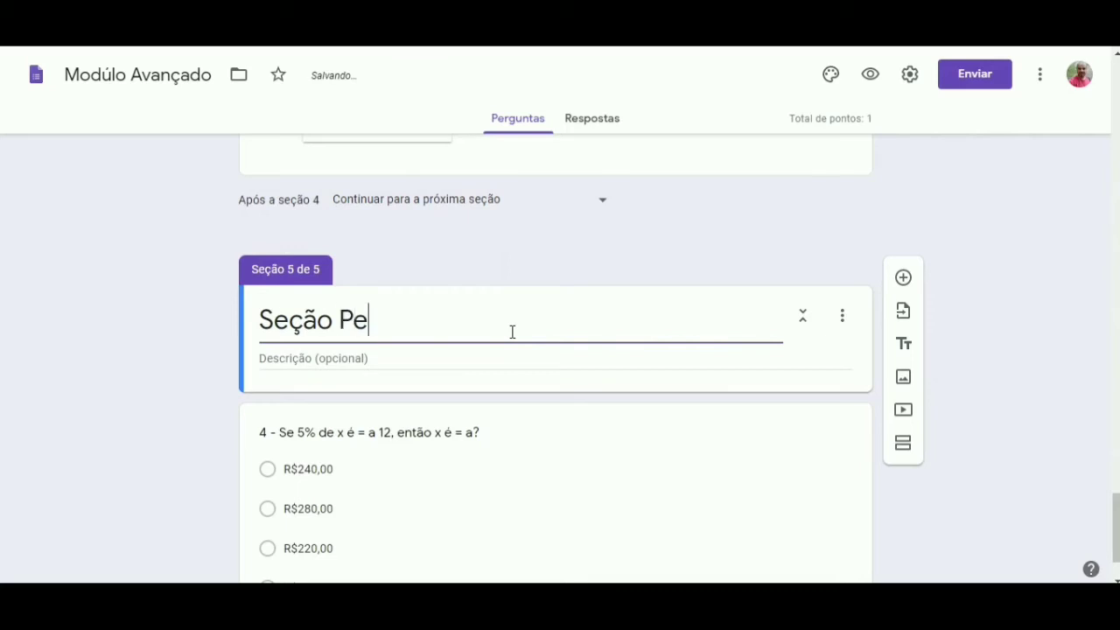
{"action": "type", "text": "rgunta 4"}
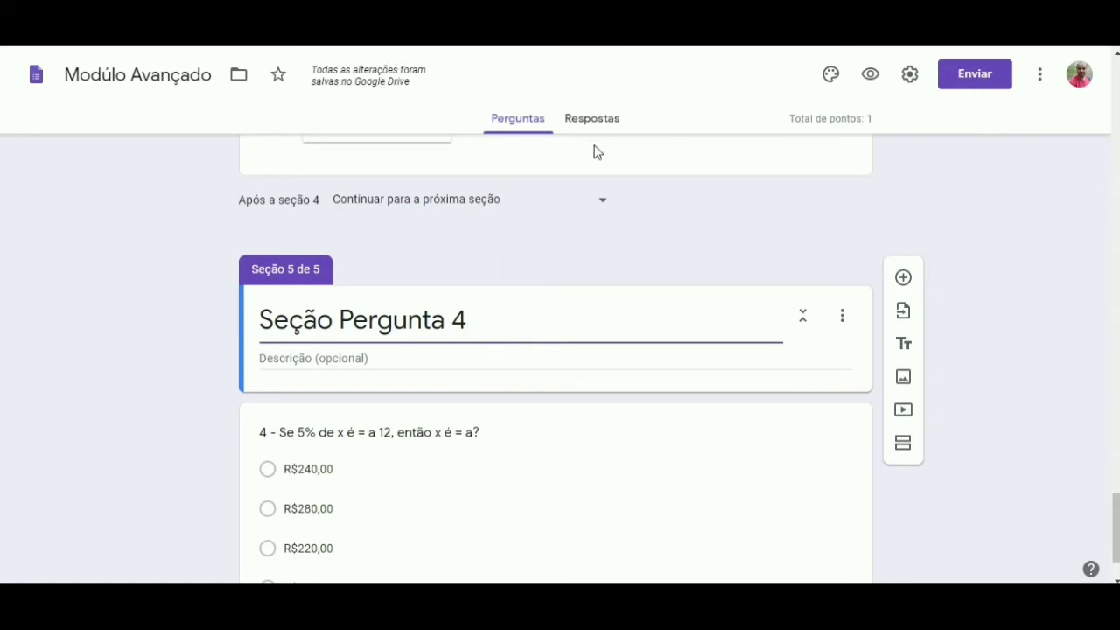
- Preview the form, fill in the student's name and number with class 6ºAvançado, and advance to the question 1 section
{"action": "left_click", "coordinate": [872, 77]}
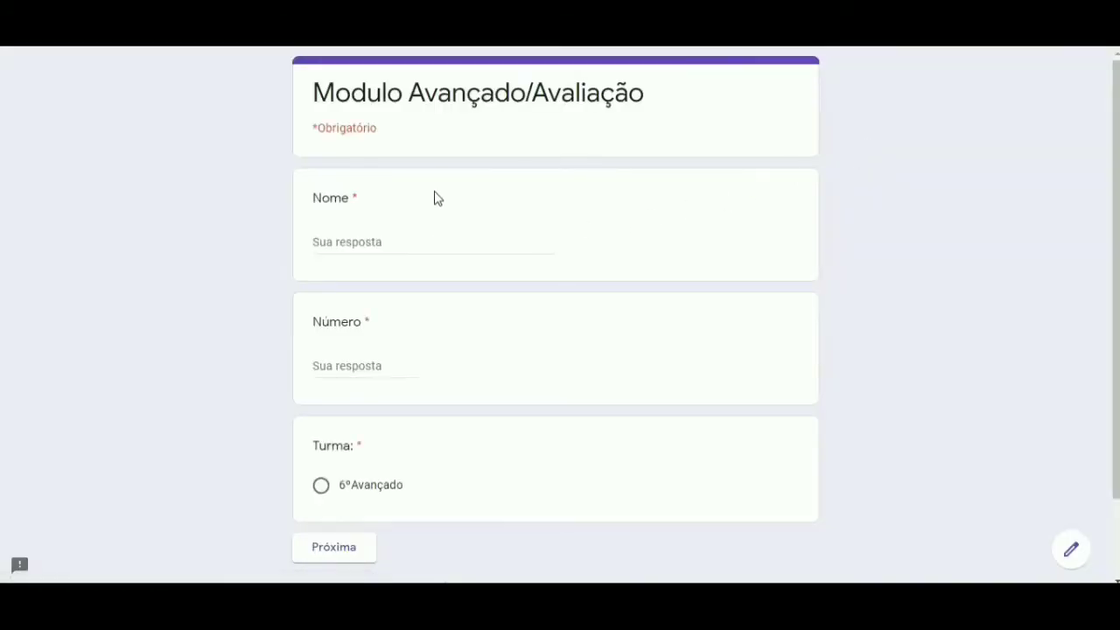
{"action": "left_click", "coordinate": [385, 240]}
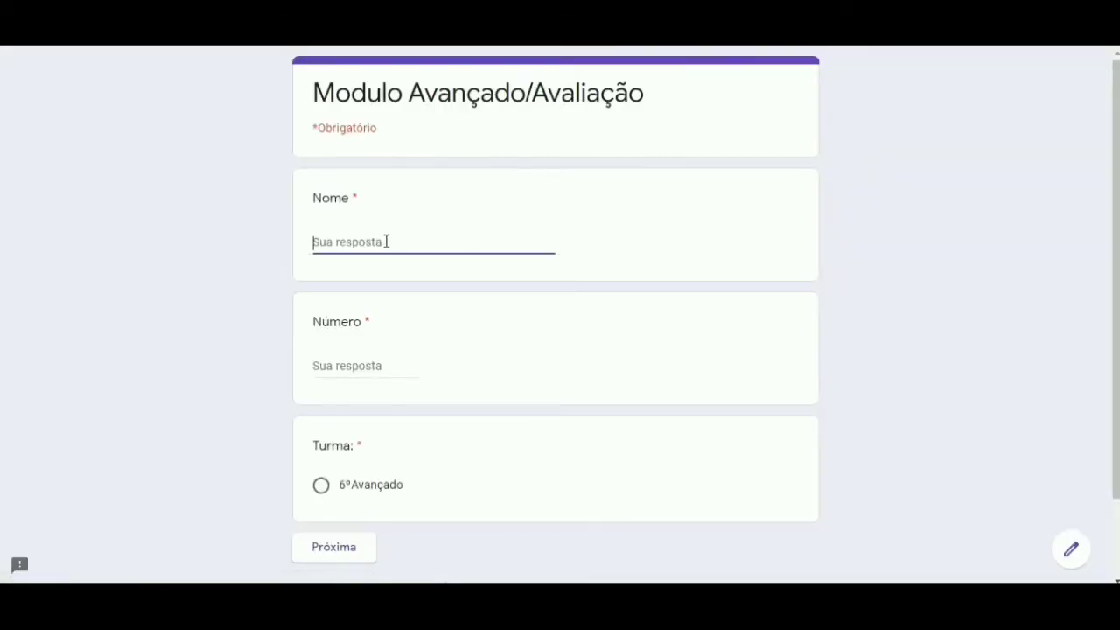
{"action": "type", "text": "Gilberto"}
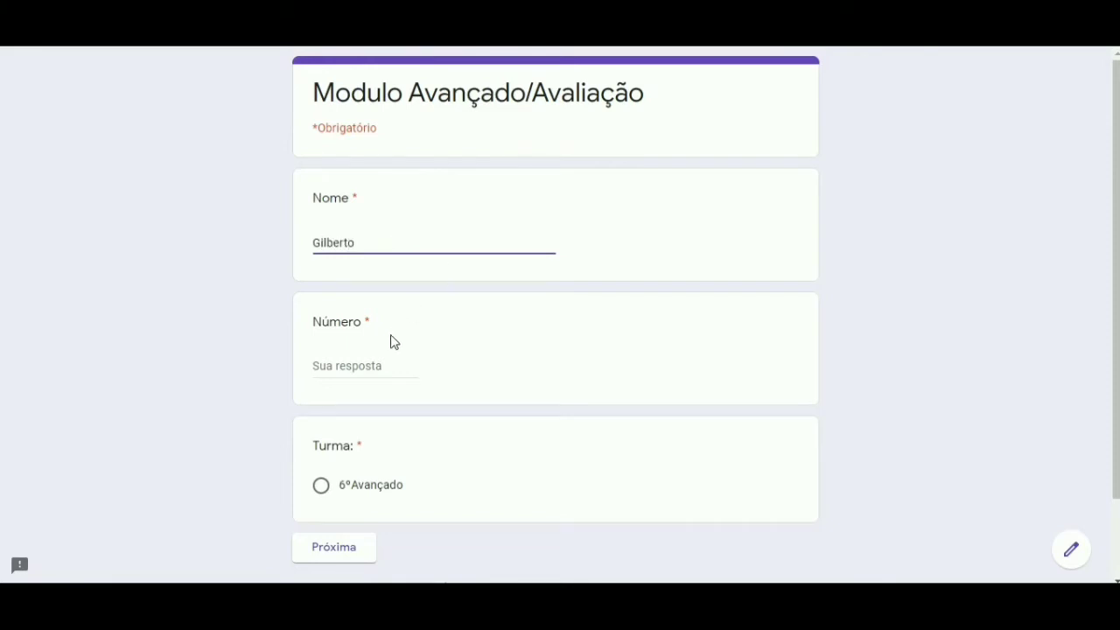
{"action": "type", "text": "10"}
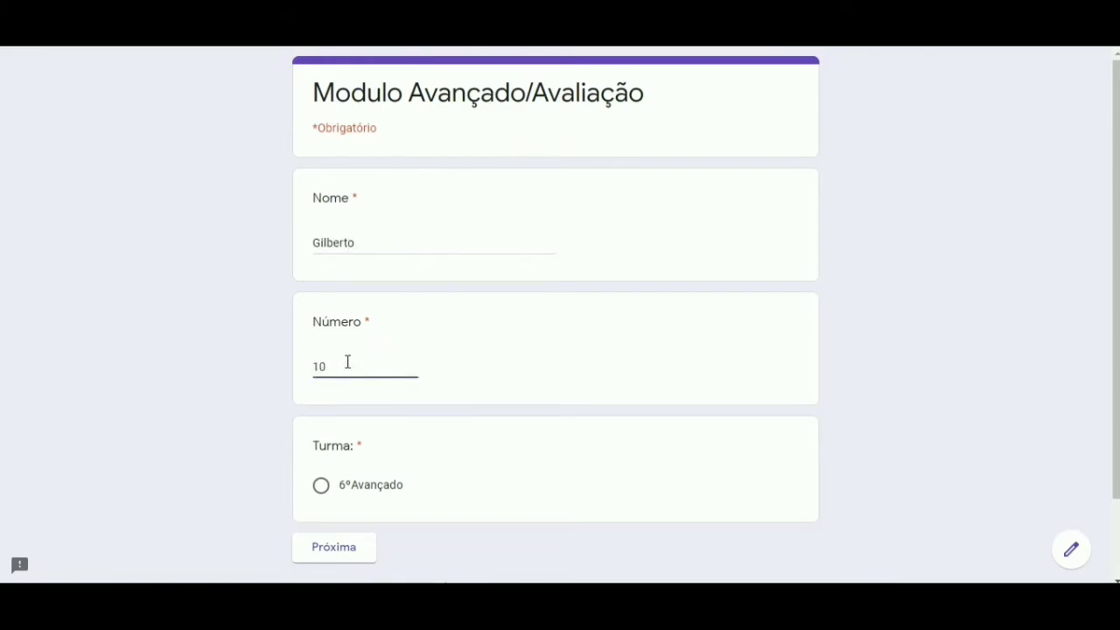
{"action": "left_click", "coordinate": [321, 487]}
{"action": "left_click", "coordinate": [354, 547]}
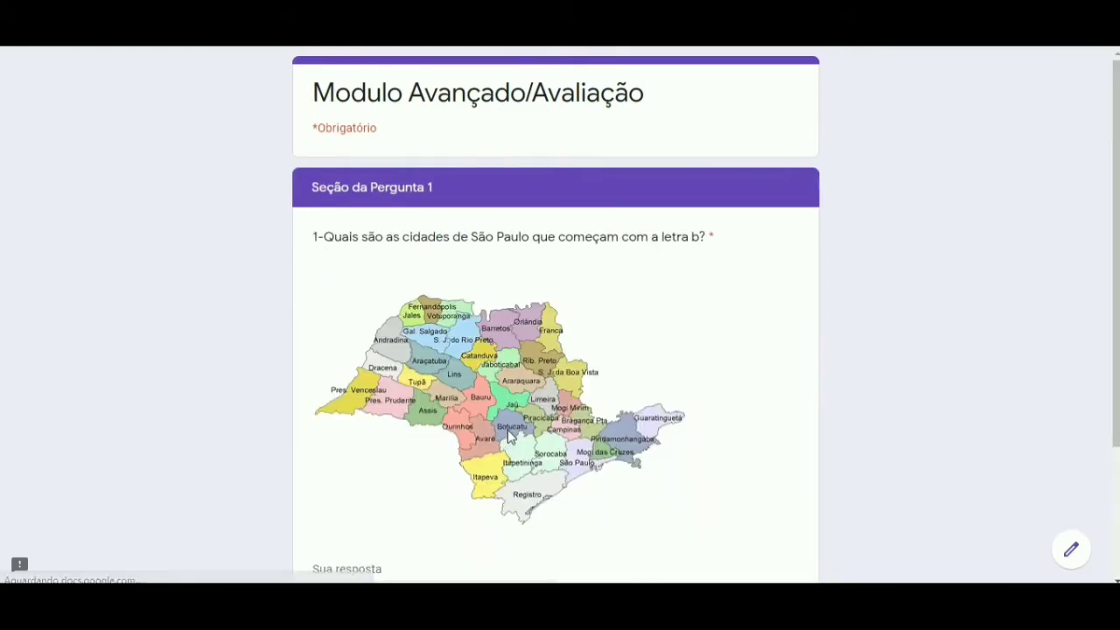
- Answer question 1 in the preview with "fgnfjnhdn" and advance to the question 2 section
{"action": "scroll", "coordinate": [534, 324], "scroll_direction": "down", "scroll_amount": 2}
{"action": "scroll", "coordinate": [535, 333], "scroll_direction": "up", "scroll_amount": 2}
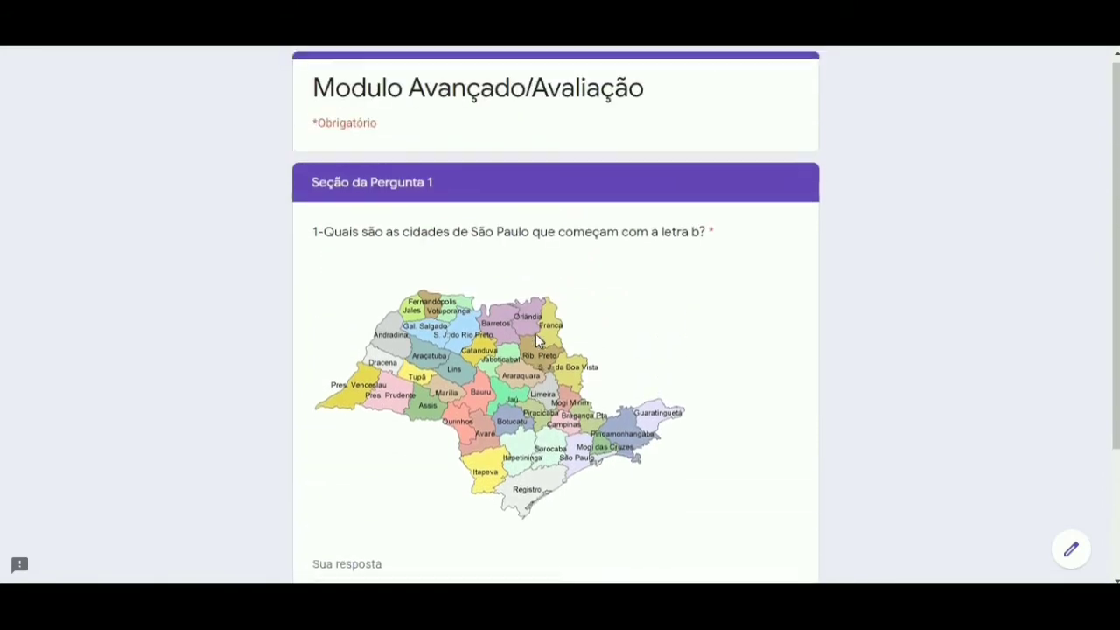
{"action": "scroll", "coordinate": [538, 328], "scroll_direction": "down", "scroll_amount": 1}
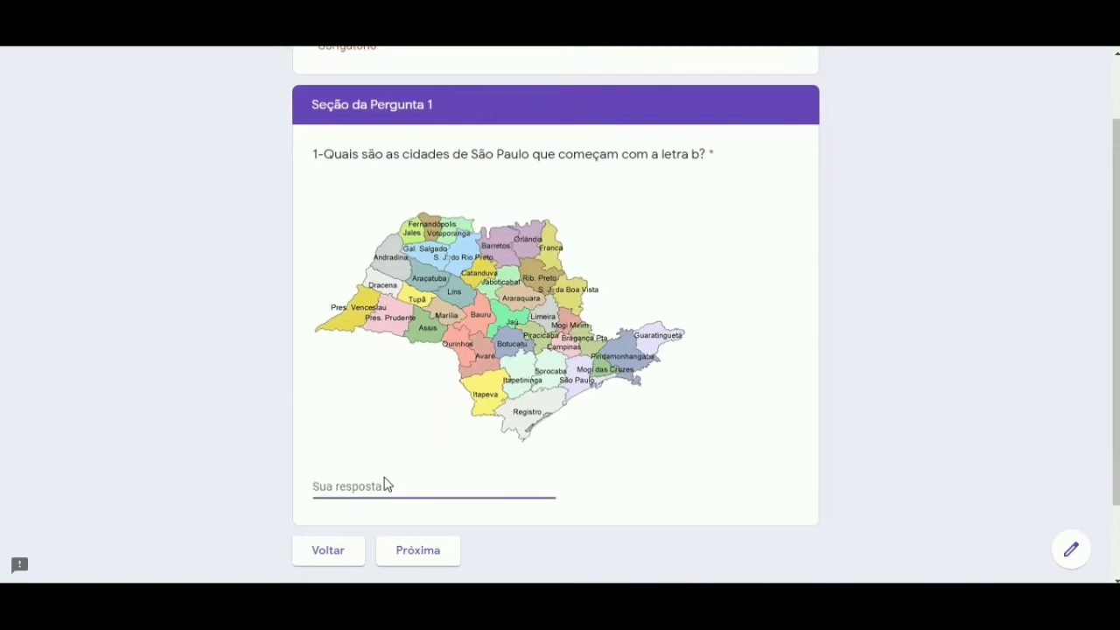
{"action": "type", "text": "fgnfjnhdn"}
{"action": "left_click", "coordinate": [432, 555]}
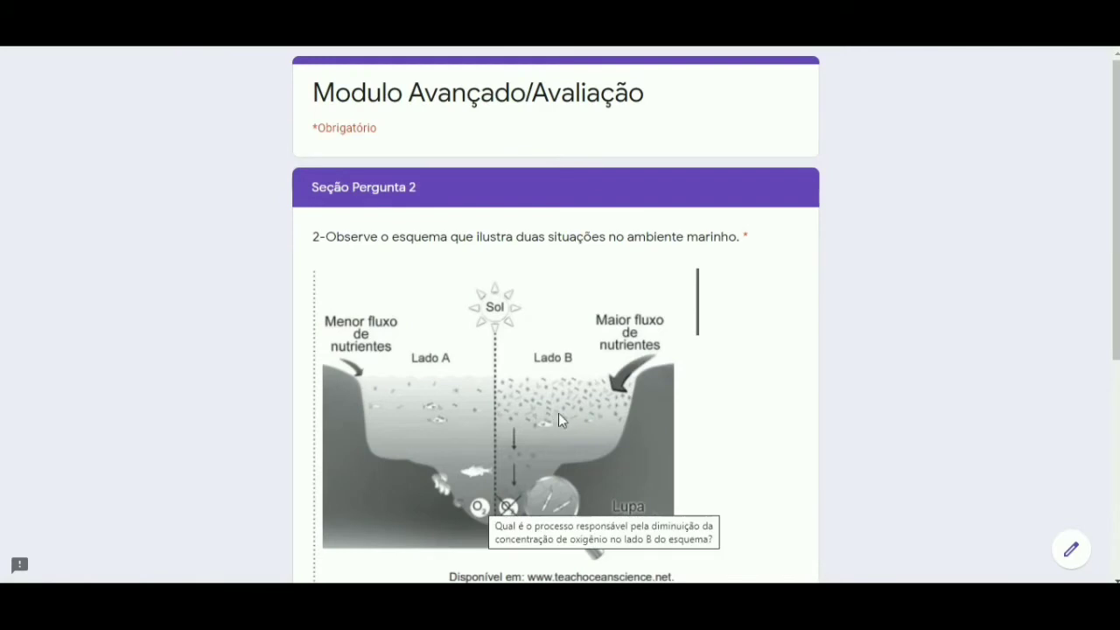
- Choose "A)Lixiviação." as the answer to question 2 in the preview and advance to the question 3 section
{"action": "scroll", "coordinate": [473, 265], "scroll_direction": "down", "scroll_amount": 4}
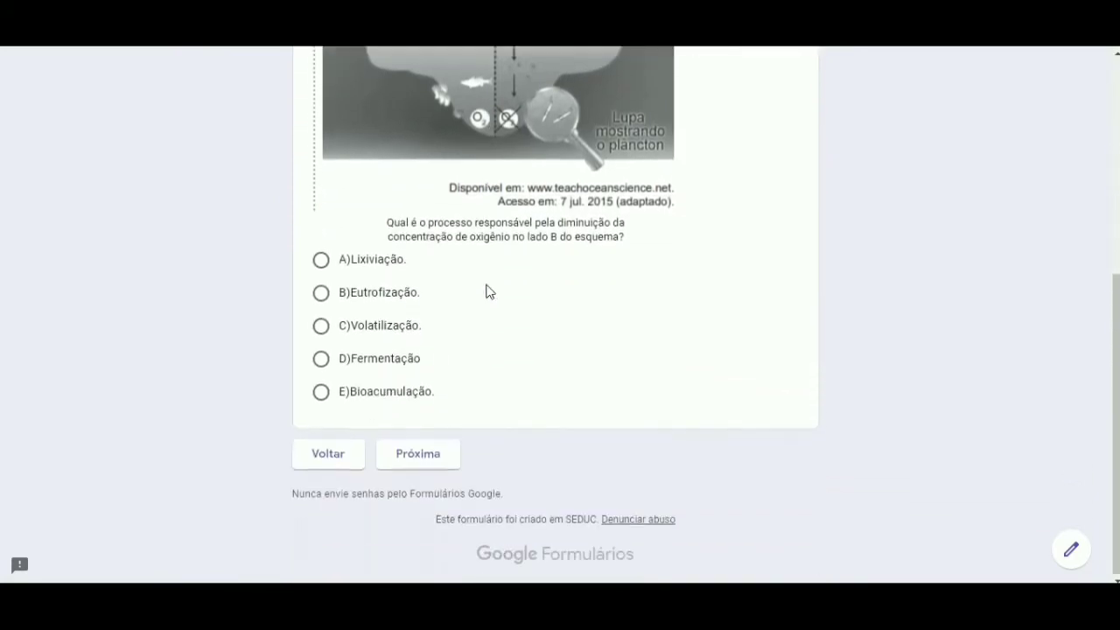
{"action": "scroll", "coordinate": [487, 287], "scroll_direction": "up", "scroll_amount": 2}
{"action": "scroll", "coordinate": [489, 287], "scroll_direction": "down", "scroll_amount": 2}
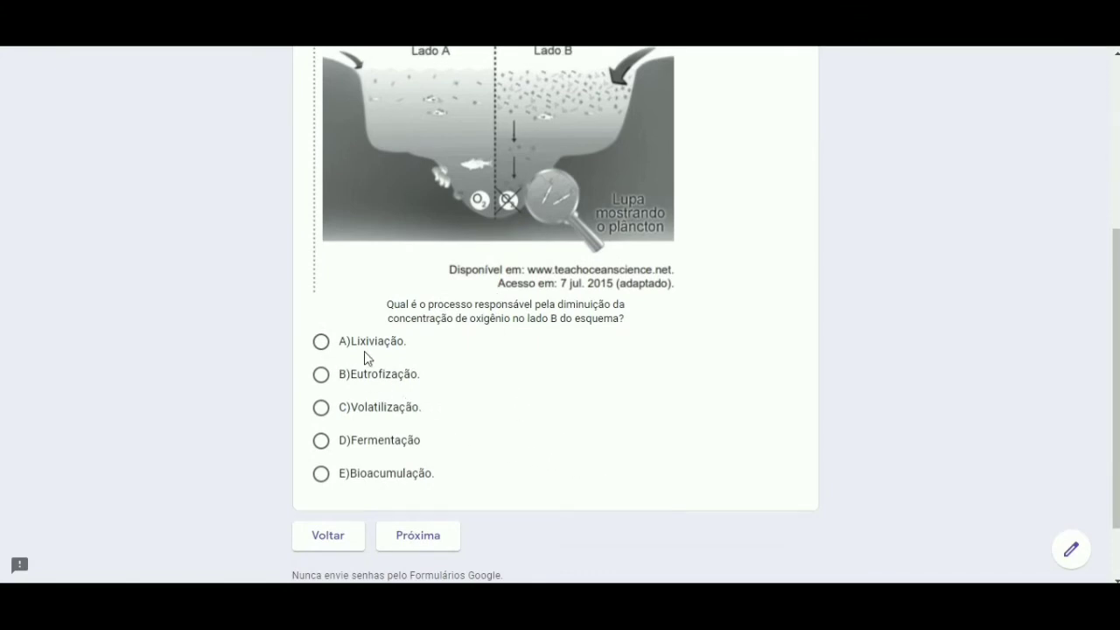
{"action": "scroll", "coordinate": [363, 357], "scroll_direction": "up", "scroll_amount": 3}
{"action": "scroll", "coordinate": [429, 339], "scroll_direction": "down", "scroll_amount": 4}
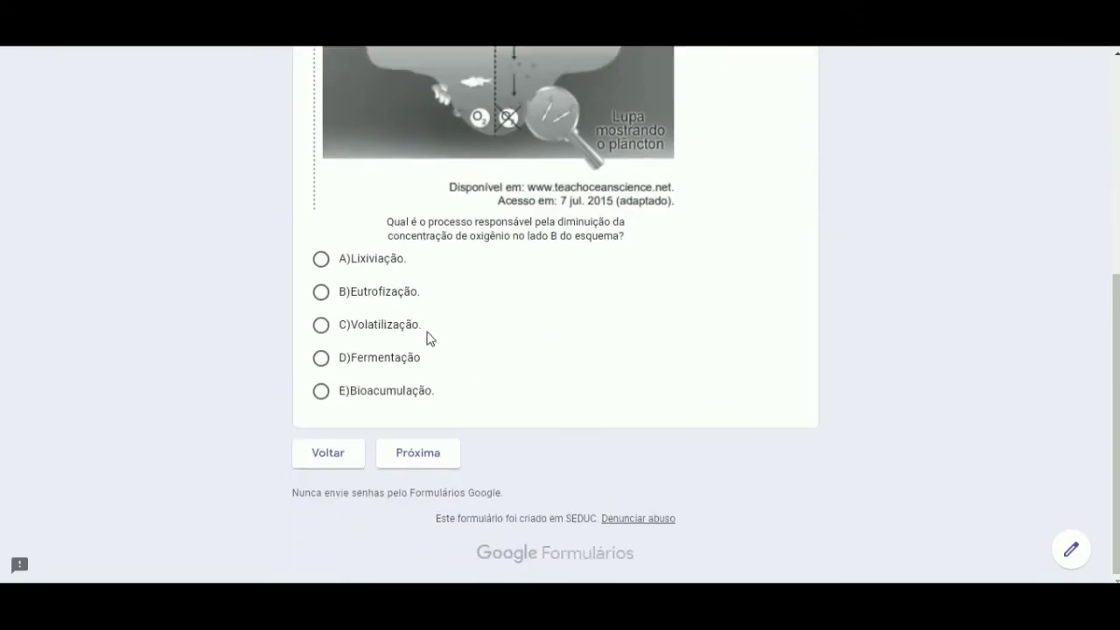
{"action": "left_click", "coordinate": [321, 261]}
{"action": "left_click", "coordinate": [443, 457]}
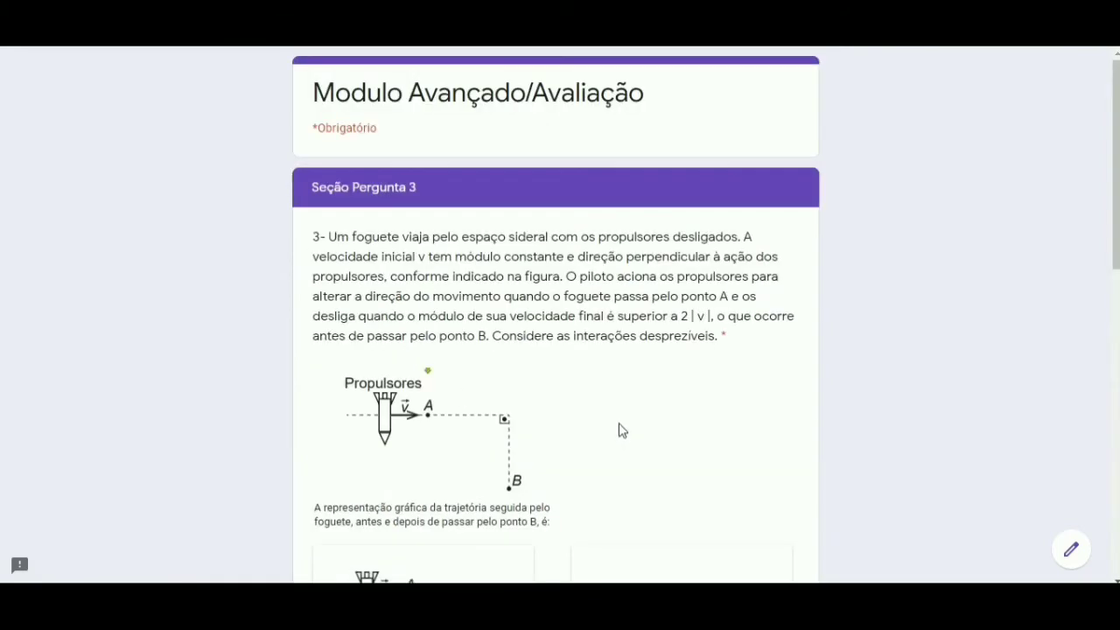
- Choose option D for question 3, advance to the question 4 section and close the preview without submitting
{"action": "scroll", "coordinate": [619, 430], "scroll_direction": "down", "scroll_amount": 1}
{"action": "scroll", "coordinate": [618, 424], "scroll_direction": "down", "scroll_amount": 7}
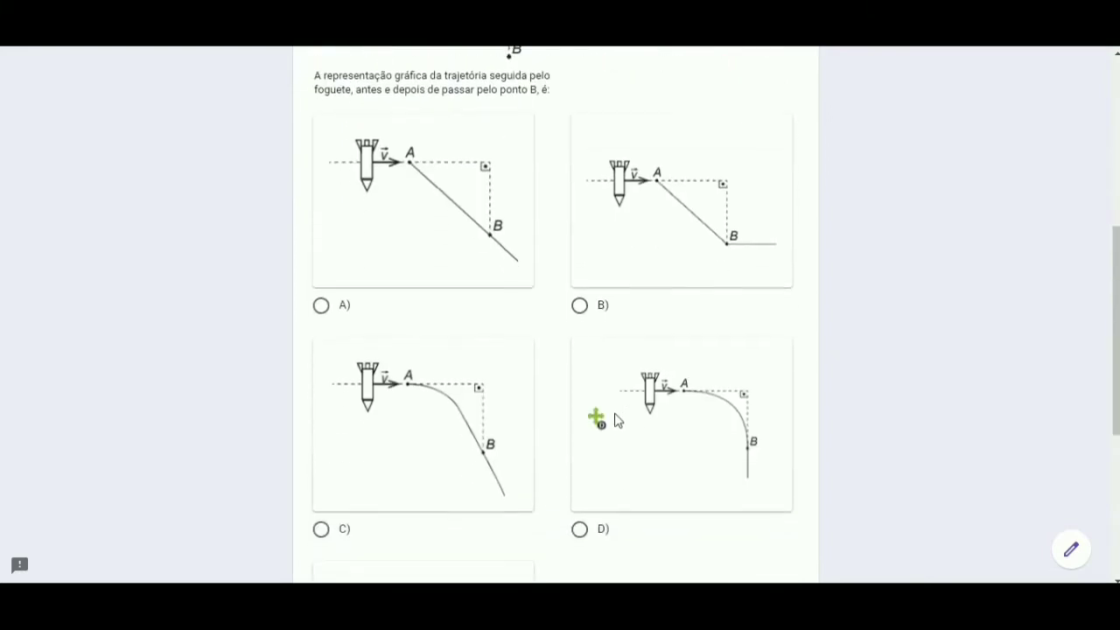
{"action": "scroll", "coordinate": [608, 312], "scroll_direction": "up", "scroll_amount": 4}
{"action": "scroll", "coordinate": [521, 342], "scroll_direction": "up", "scroll_amount": 3}
{"action": "scroll", "coordinate": [500, 345], "scroll_direction": "down", "scroll_amount": 3}
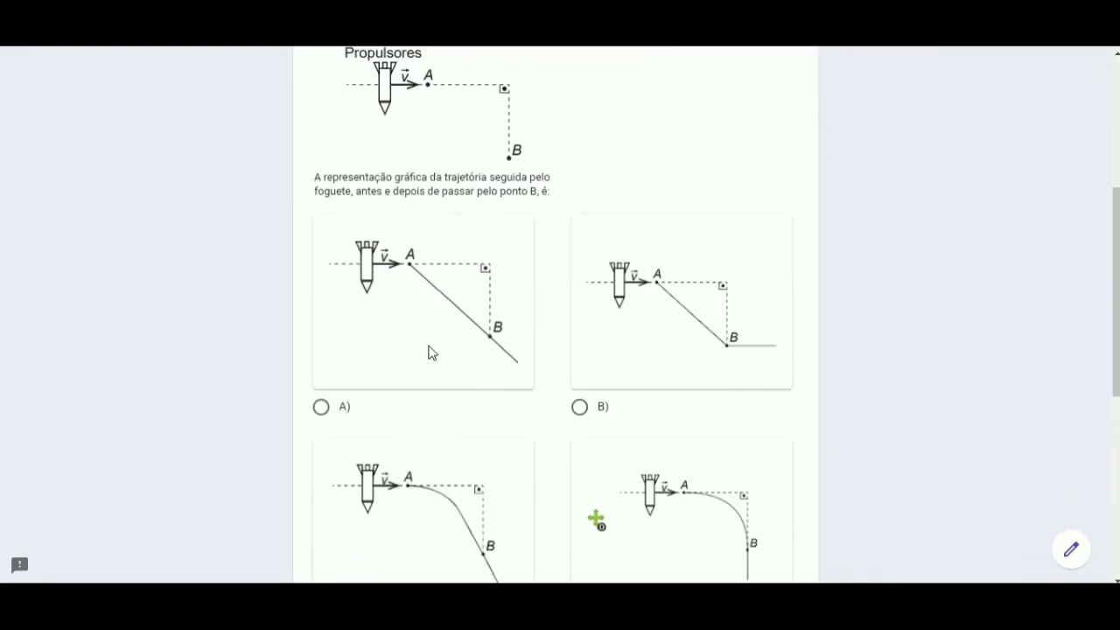
{"action": "scroll", "coordinate": [490, 420], "scroll_direction": "down", "scroll_amount": 2}
{"action": "left_click", "coordinate": [580, 465]}
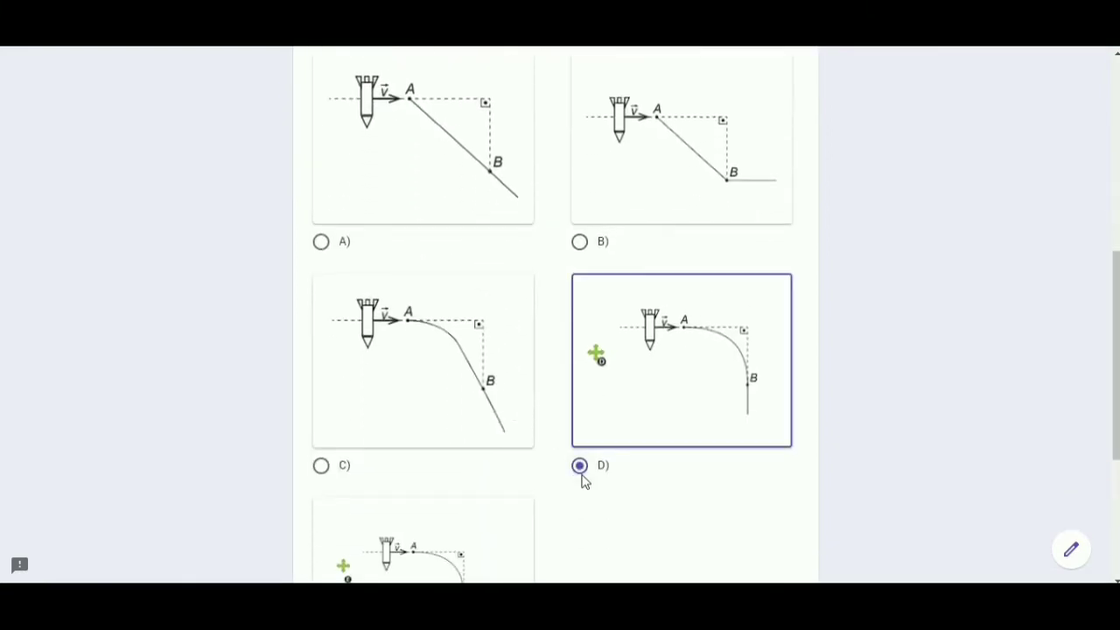
{"action": "scroll", "coordinate": [560, 471], "scroll_direction": "down", "scroll_amount": 3}
{"action": "left_click", "coordinate": [450, 500]}
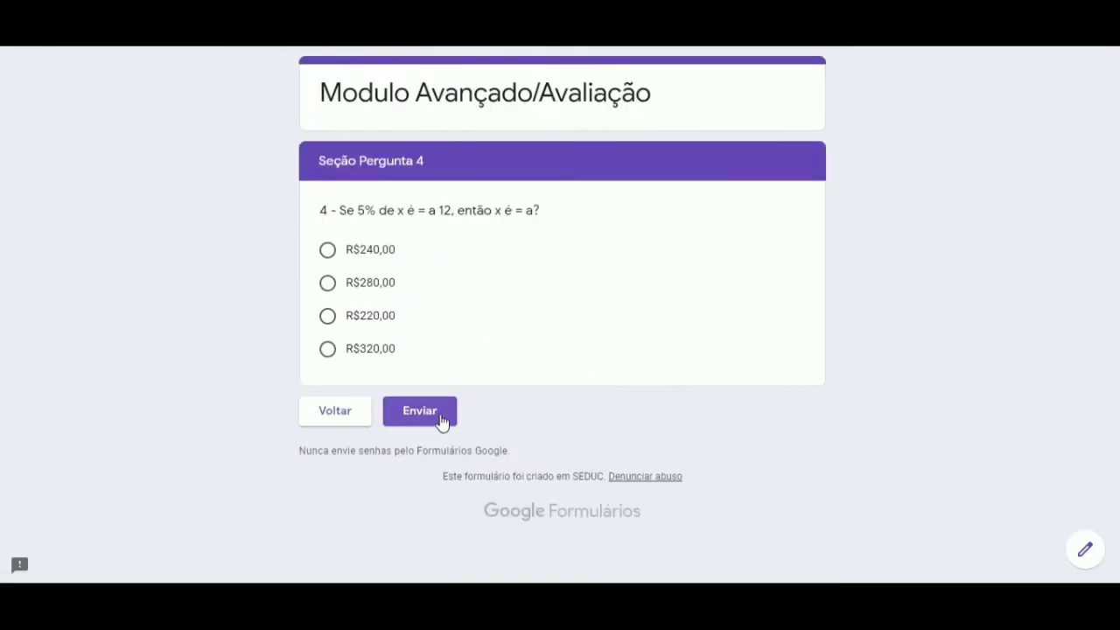
{"action": "key", "text": "ctrl+w"}
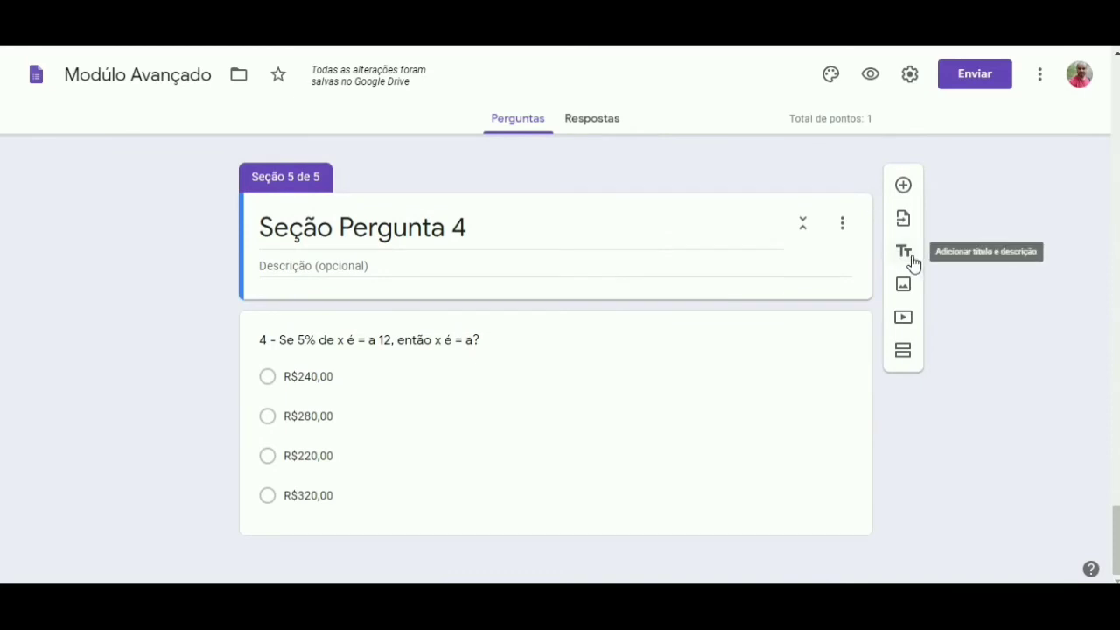
- Try a title and description block between the "Seção Pergunta 4" header and question 4, and delete it
{"action": "left_click", "coordinate": [907, 254]}
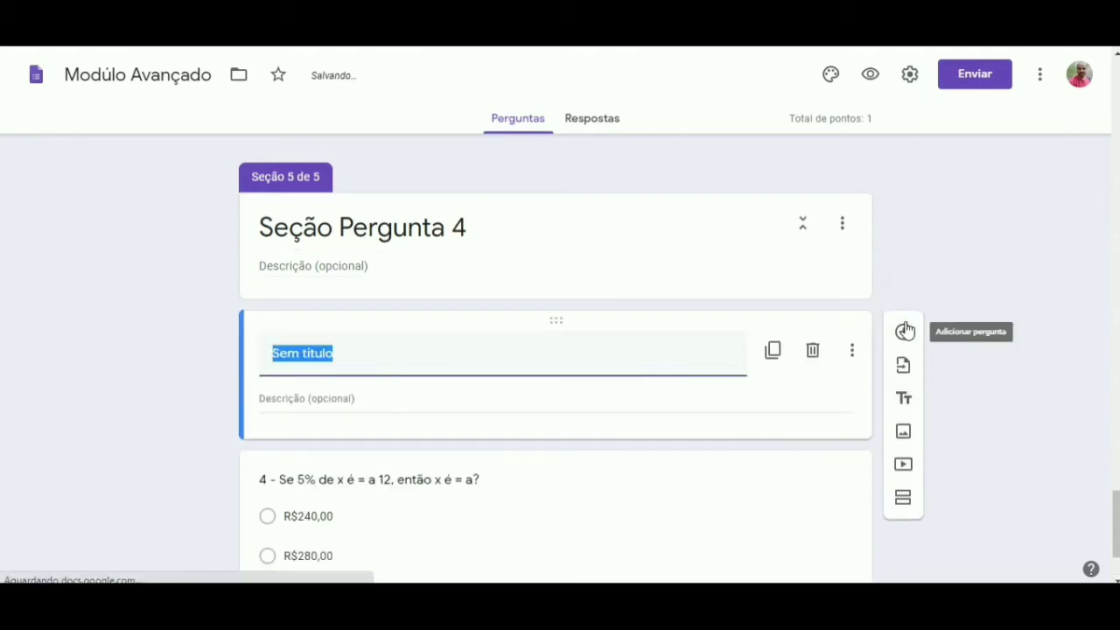
{"action": "left_click", "coordinate": [814, 352]}
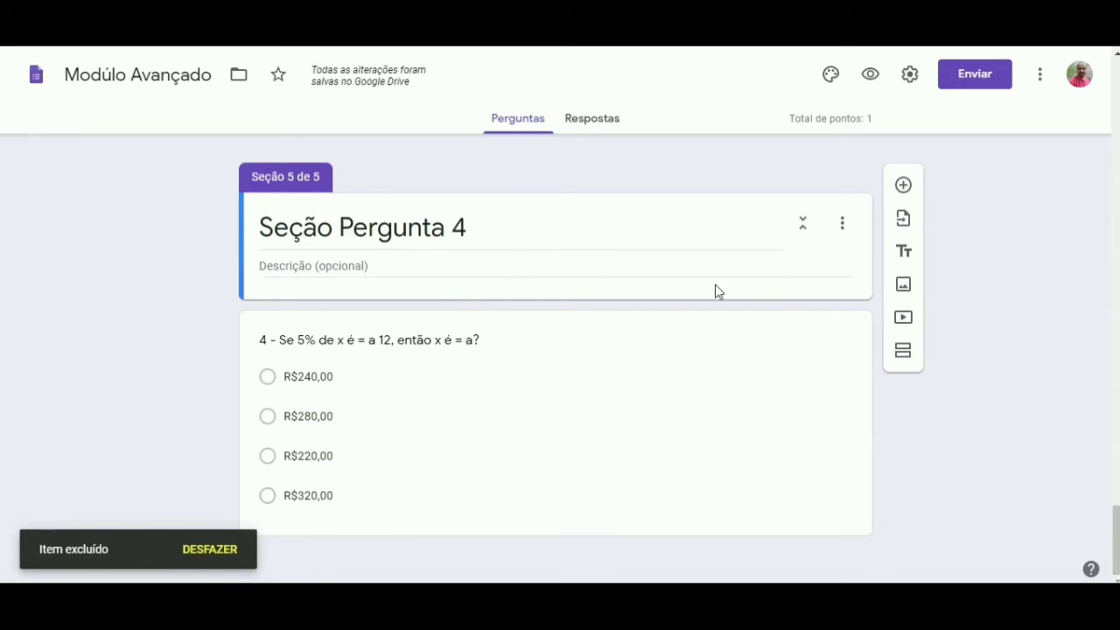
- Add a title and description block below question 4, titled "Atenção para responder a próxima pergunta"
{"action": "left_click", "coordinate": [472, 530]}
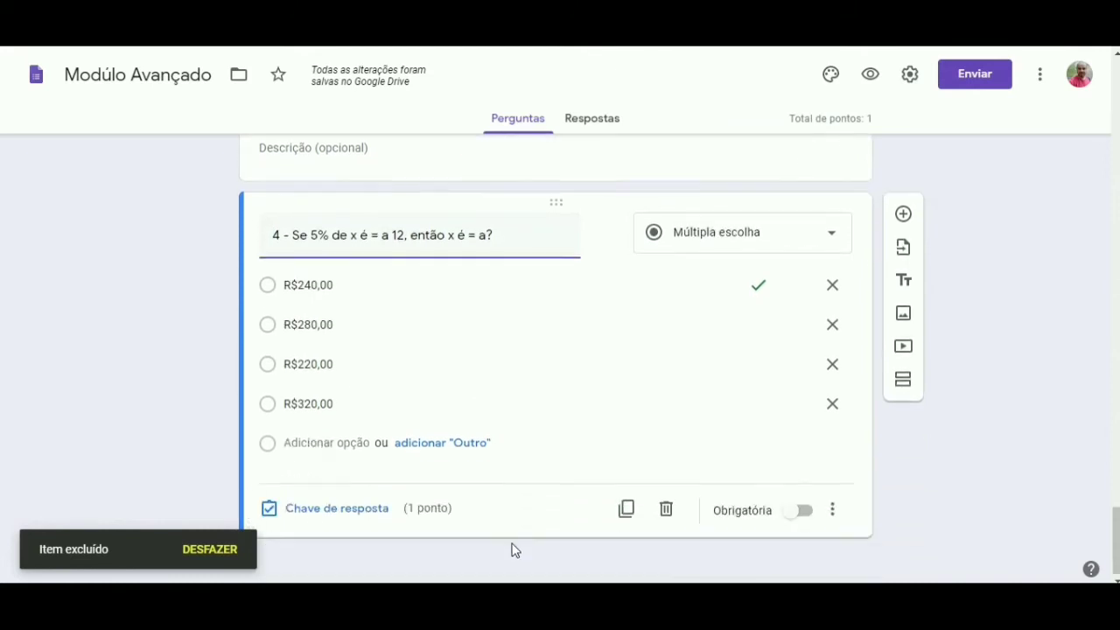
{"action": "left_click", "coordinate": [907, 278]}
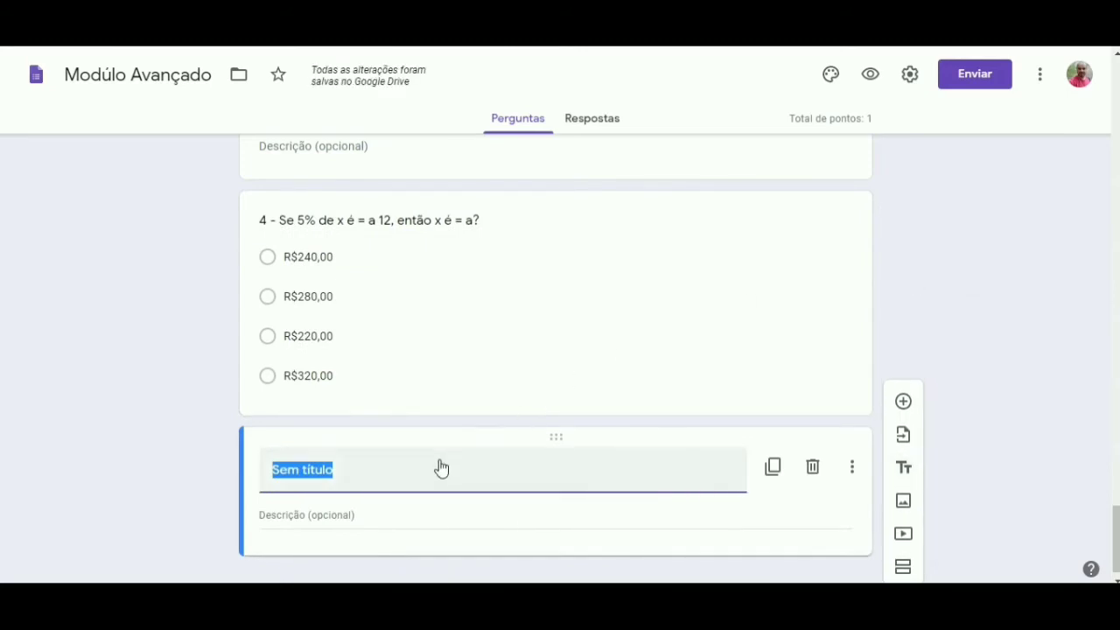
{"action": "key", "text": "BackSpace"}
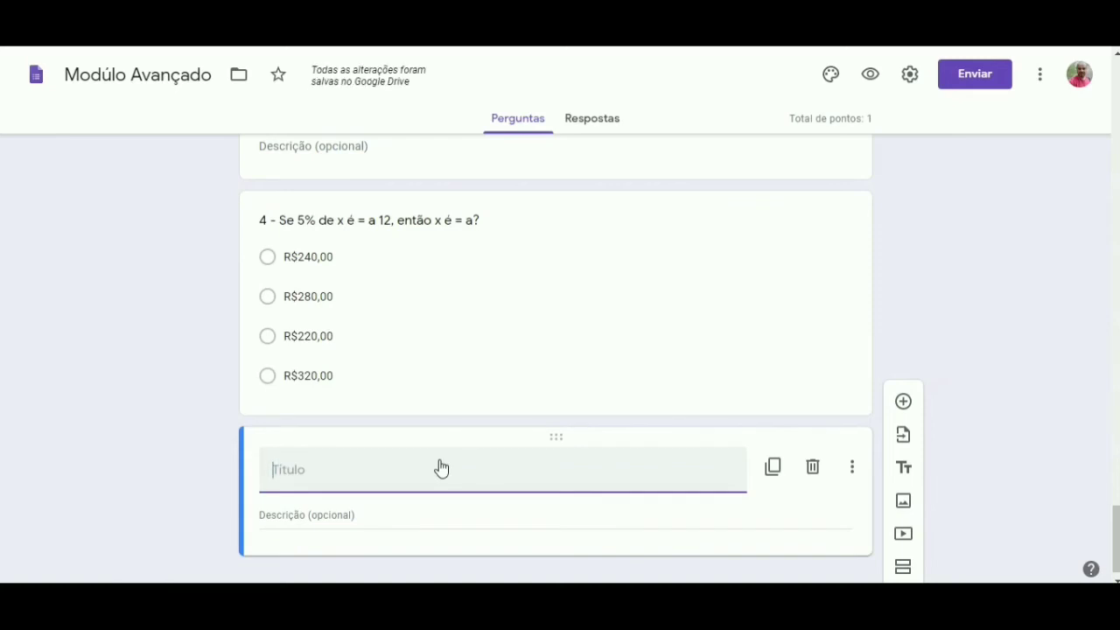
{"action": "type", "text": "Preste a"}
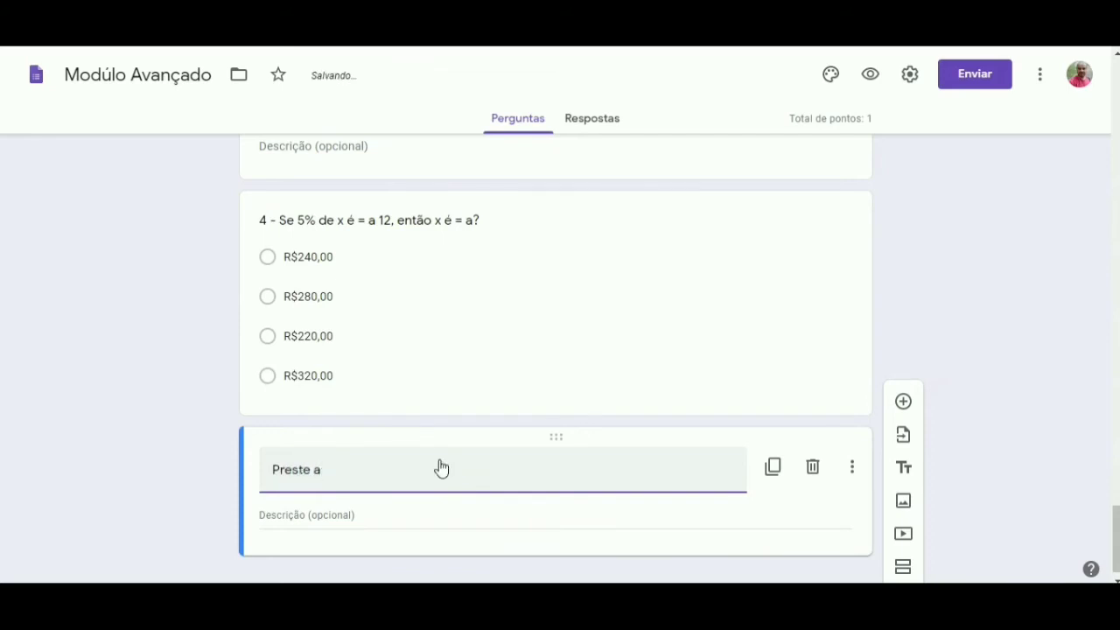
{"action": "key", "text": "BackSpace"}
{"action": "type", "text": "Atenção para resp"}
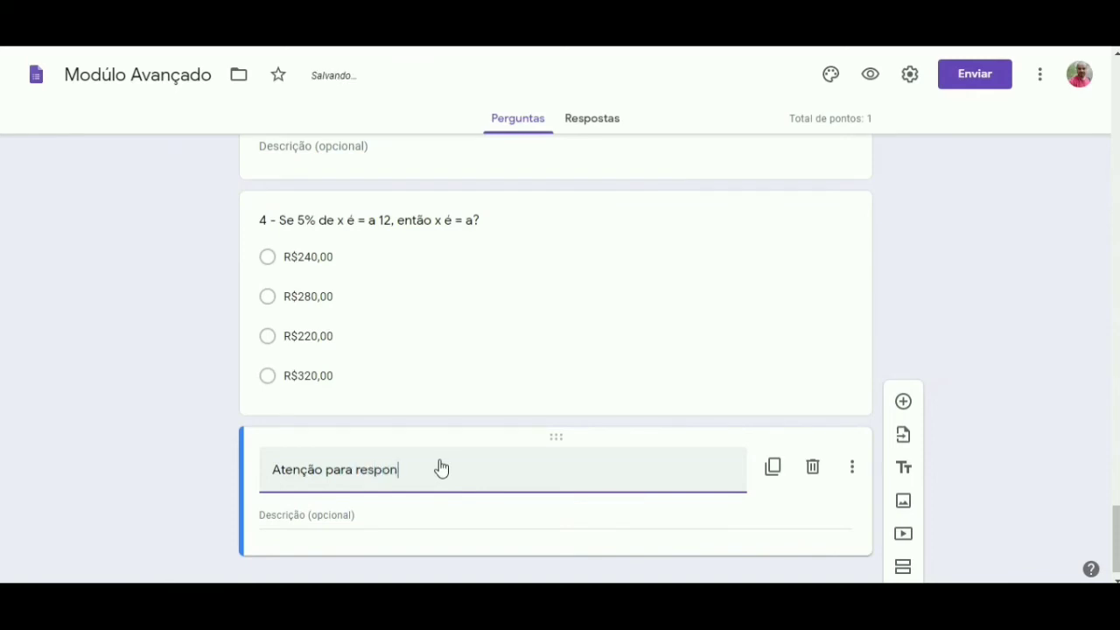
{"action": "type", "text": "onder a próxima pergunta"}
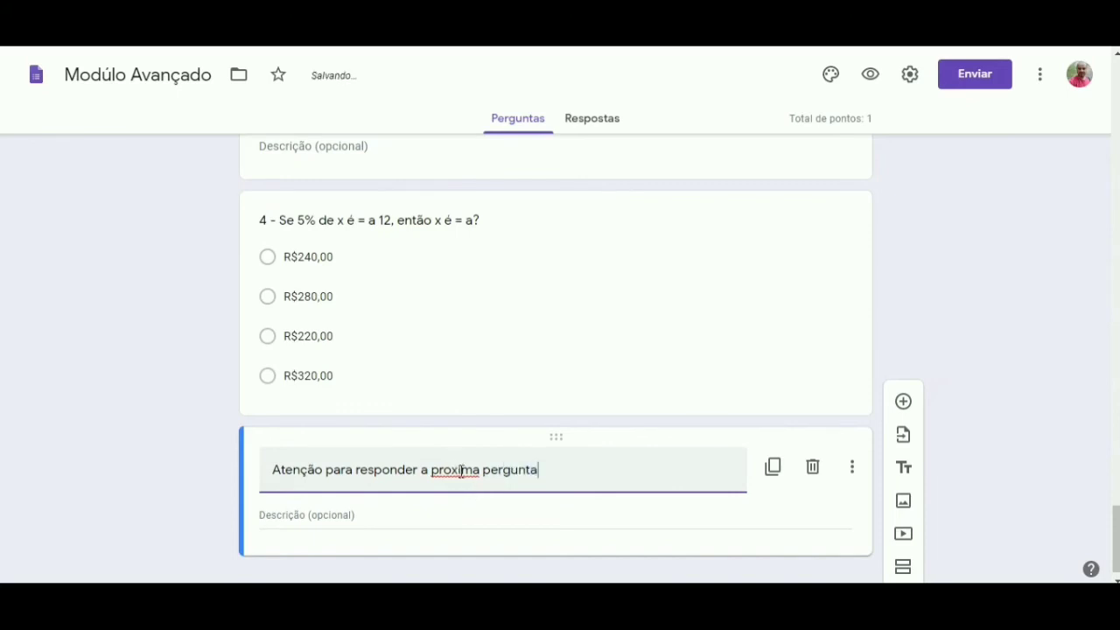
{"action": "right_click", "coordinate": [460, 470]}
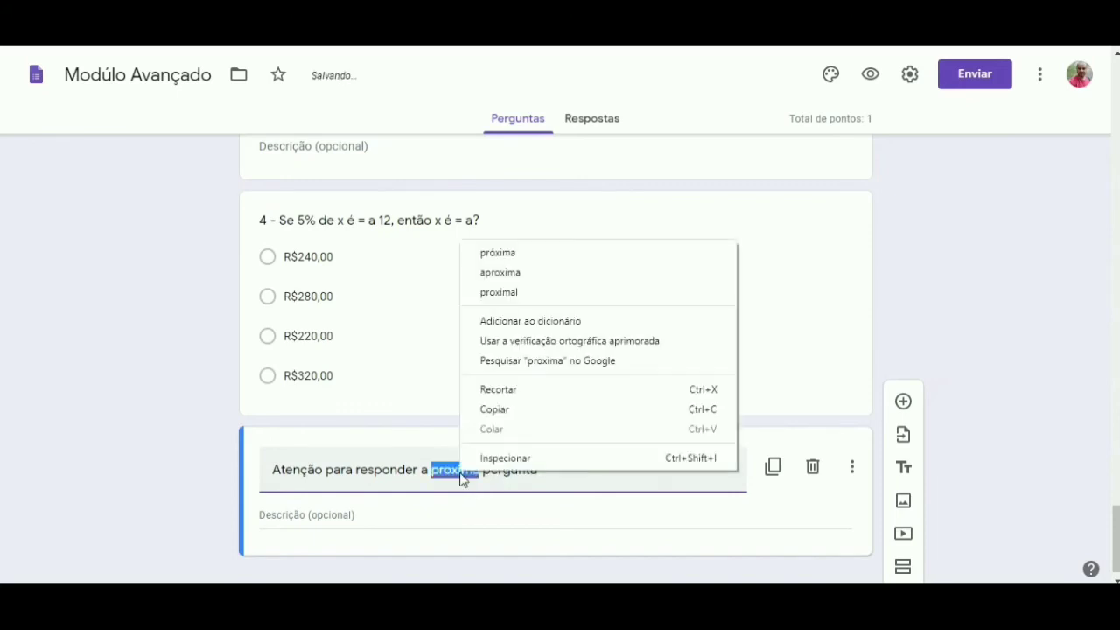
{"action": "left_click", "coordinate": [520, 256]}
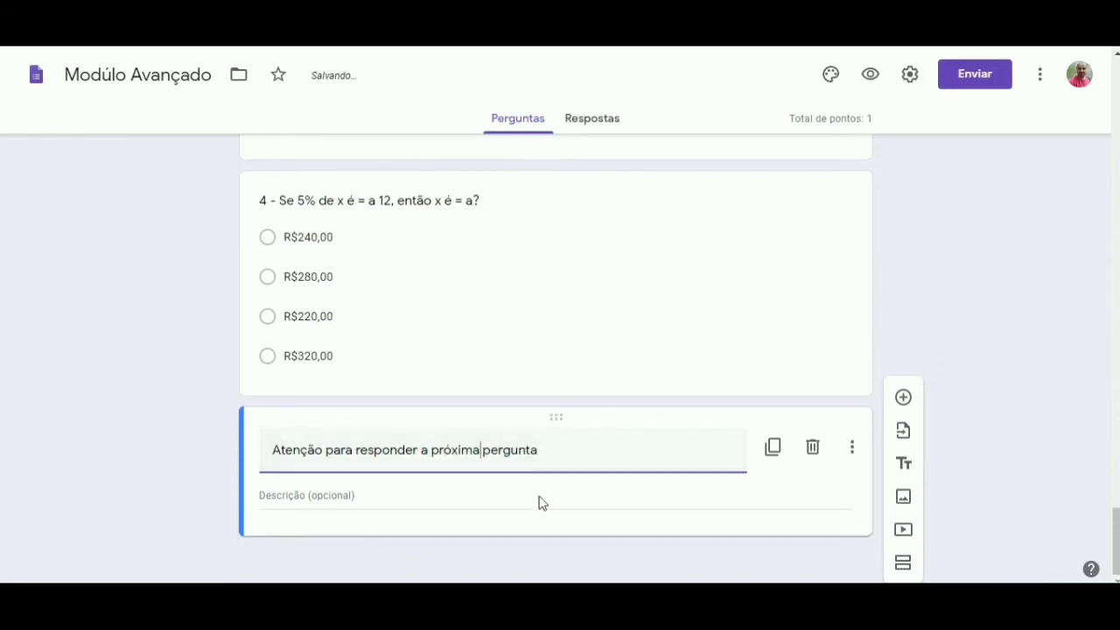
- Add a "Resposta curta" question reading "5)fiubfibfibfbvff" below the "Atenção para responder a próxima pergunta" block
{"action": "left_click", "coordinate": [903, 403]}
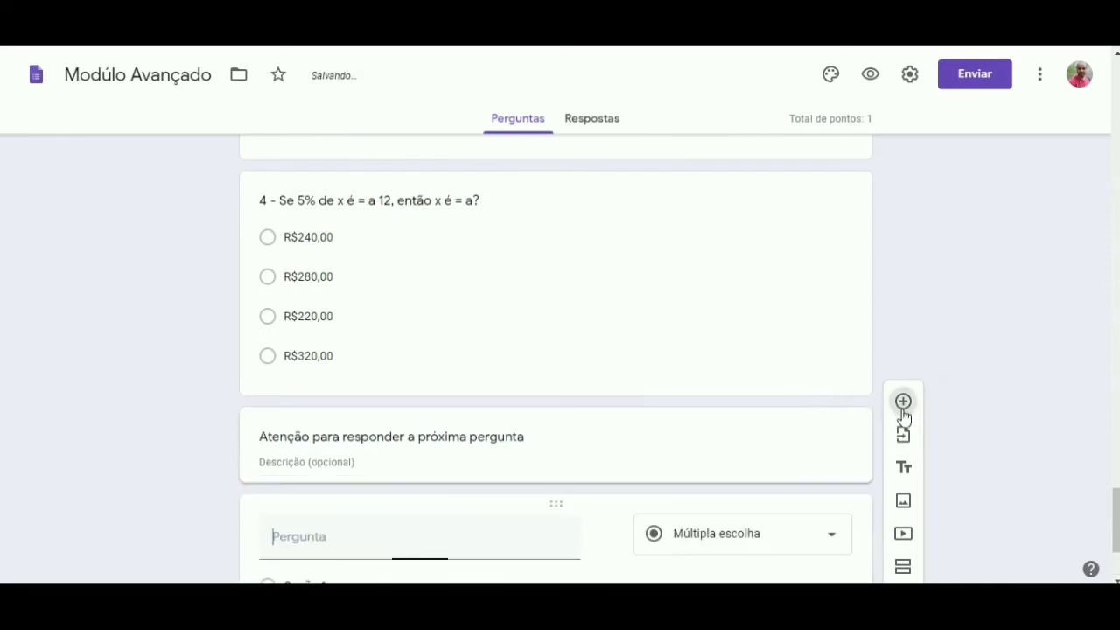
{"action": "scroll", "coordinate": [429, 517], "scroll_direction": "down", "scroll_amount": 2}
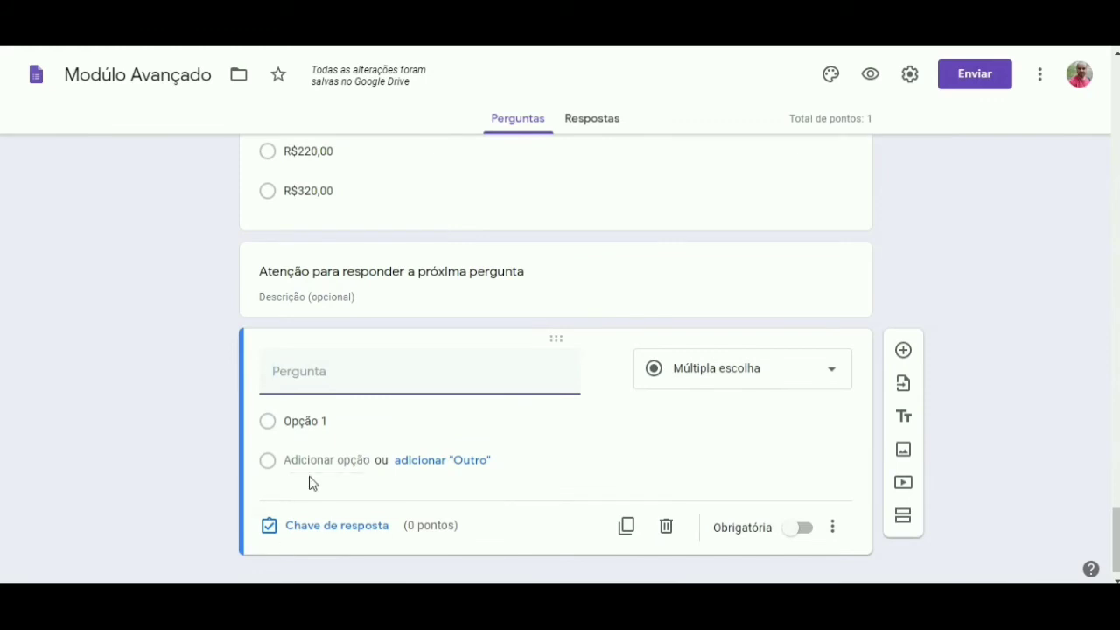
{"action": "type", "text": "5)"}
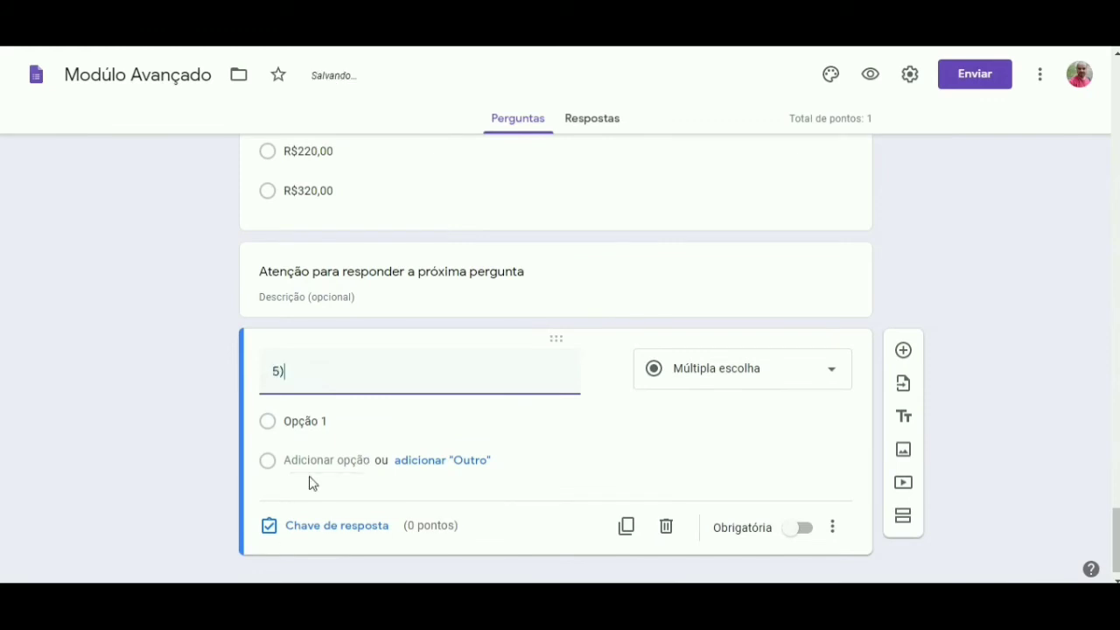
{"action": "type", "text": "fiubfibfibfbvff"}
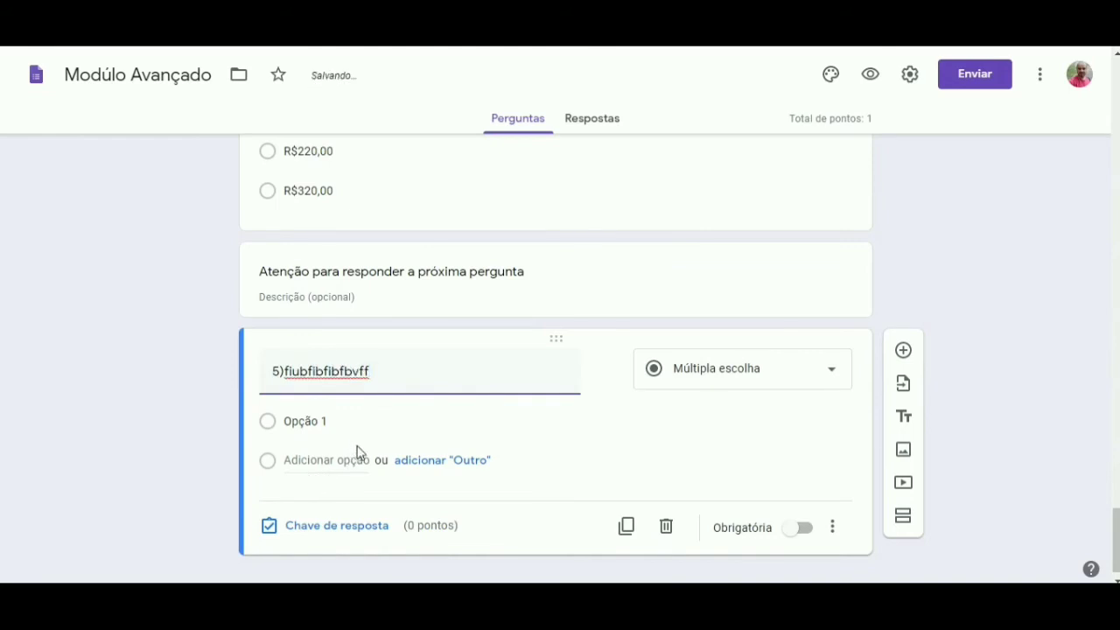
{"action": "left_click", "coordinate": [779, 381]}
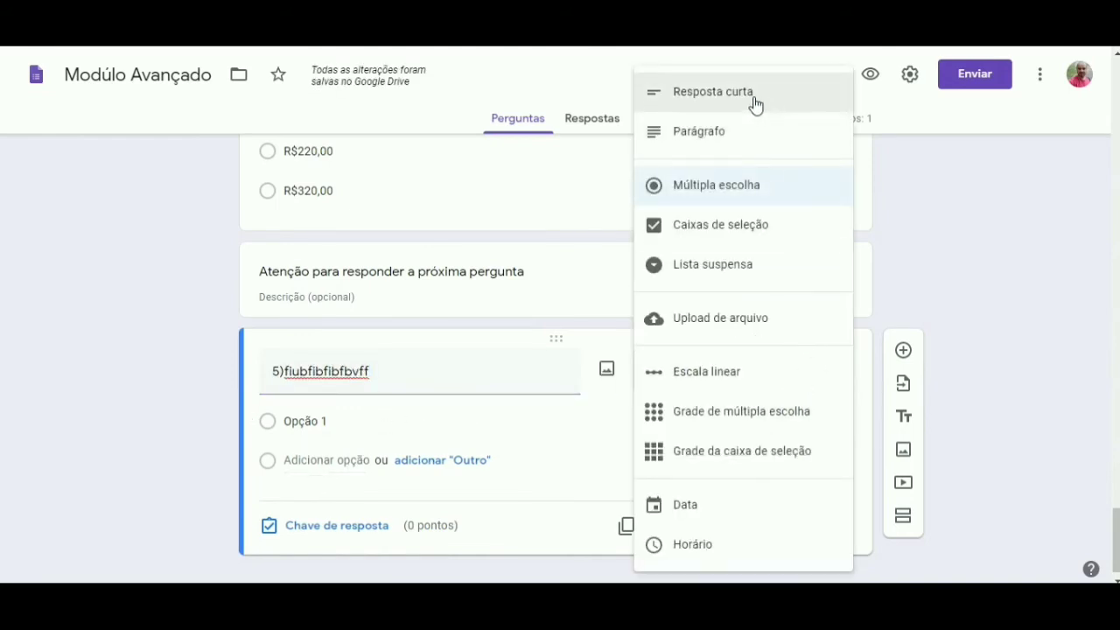
{"action": "key", "text": "Return"}
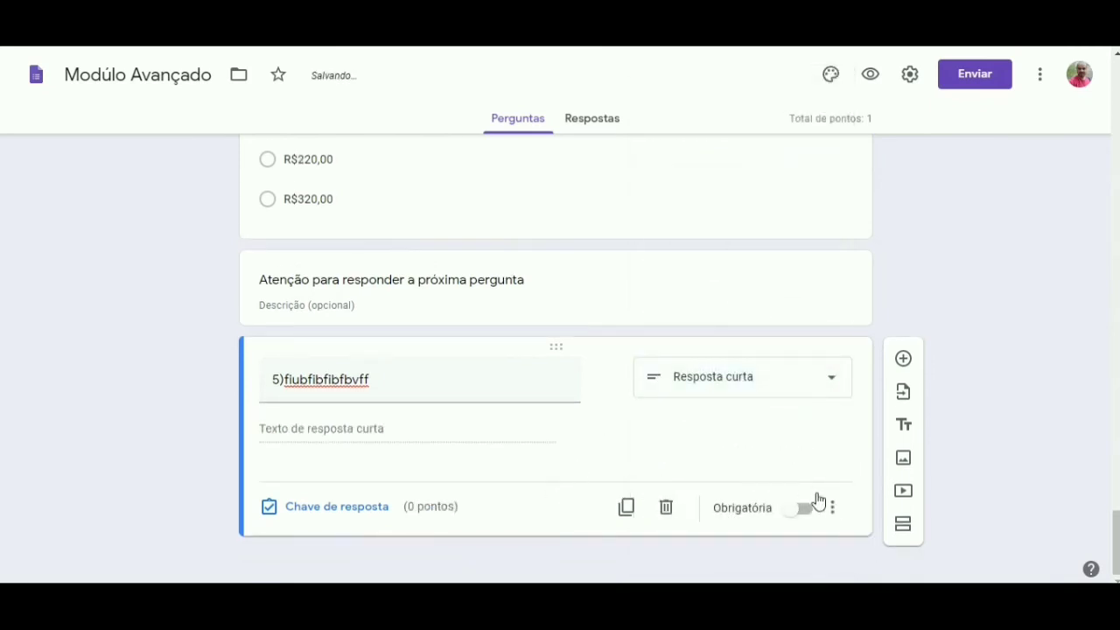
- Add another "Resposta curta" question reading "6) djbbhvbvbdvd" below question 5
{"action": "left_click", "coordinate": [902, 359]}
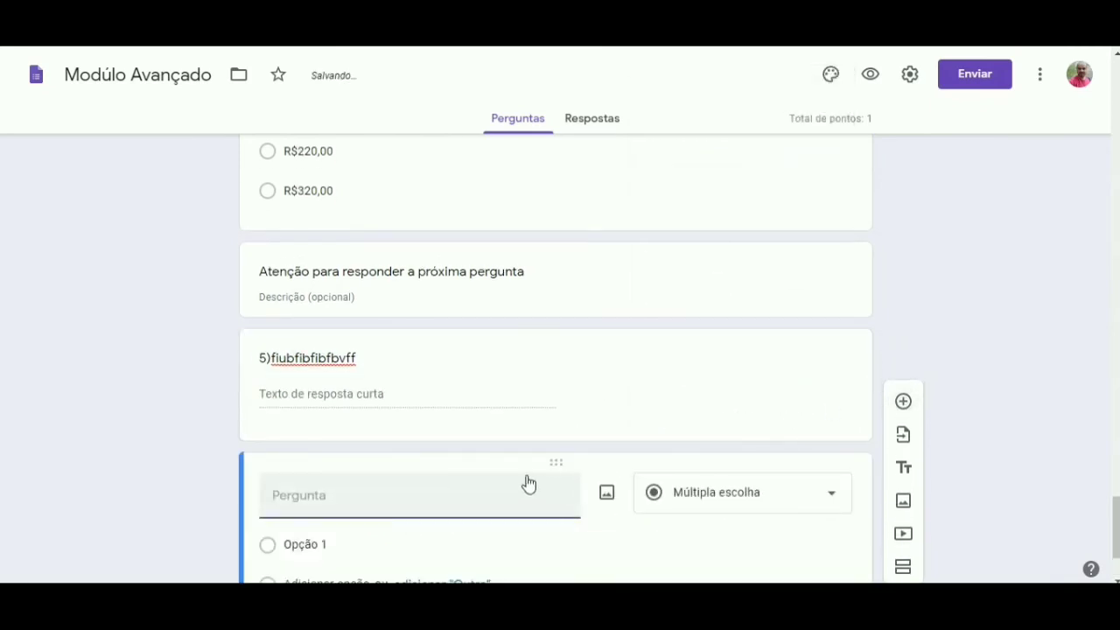
{"action": "type", "text": "6) djbbhvbvbdvd"}
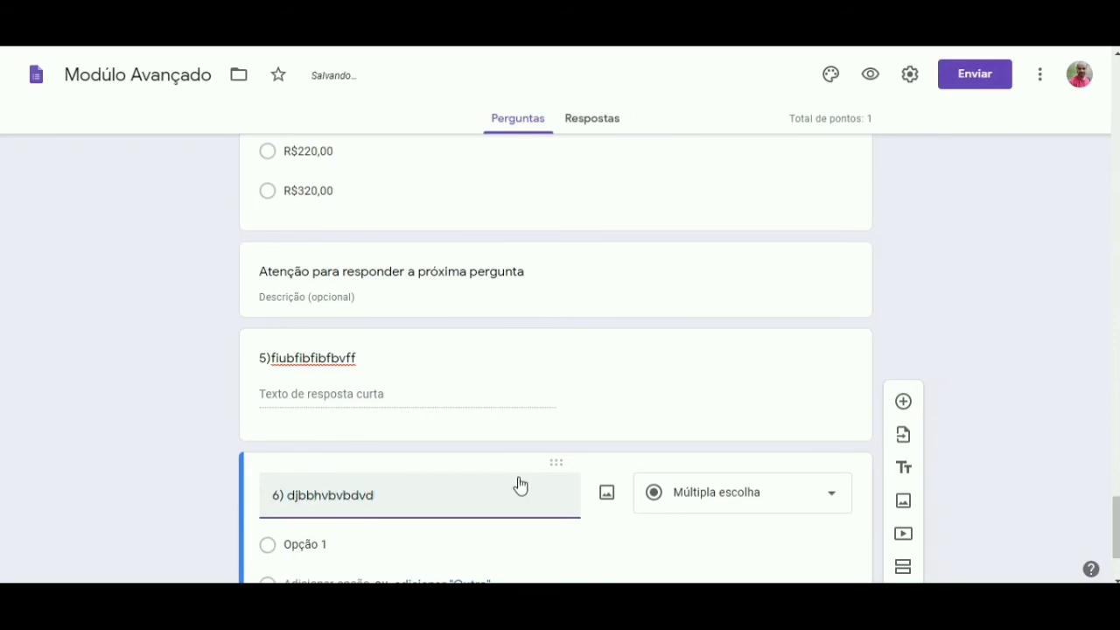
{"action": "left_click", "coordinate": [825, 495]}
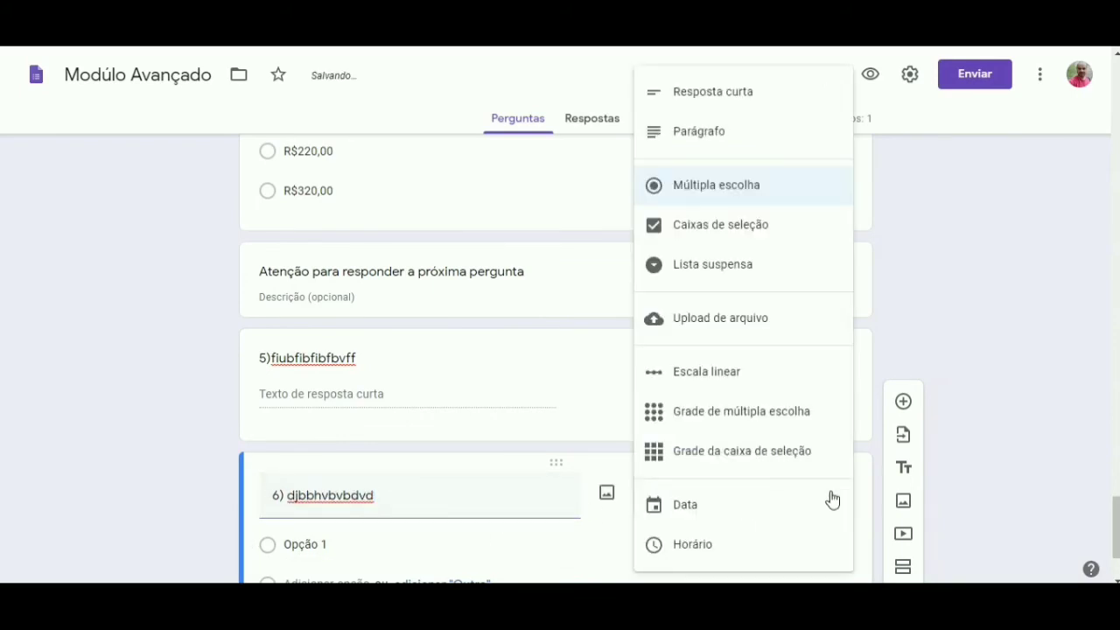
{"action": "left_click", "coordinate": [737, 96]}
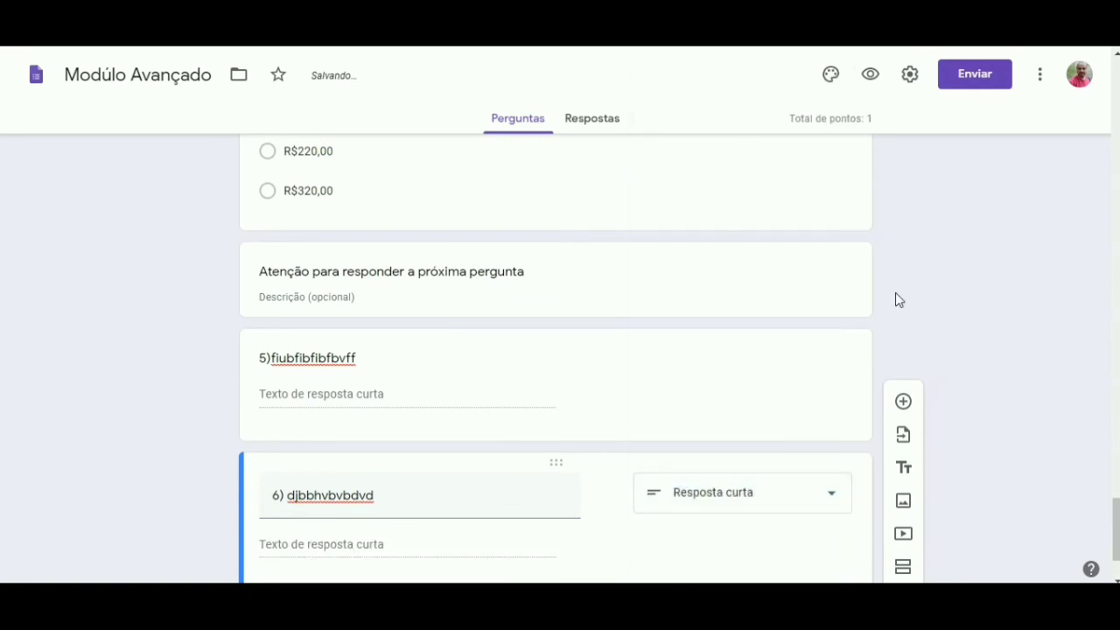
- Preview the form, enter the student's name, number 10 and class "6ºAvançado", and advance to the question 1 section
{"action": "left_click", "coordinate": [871, 77]}
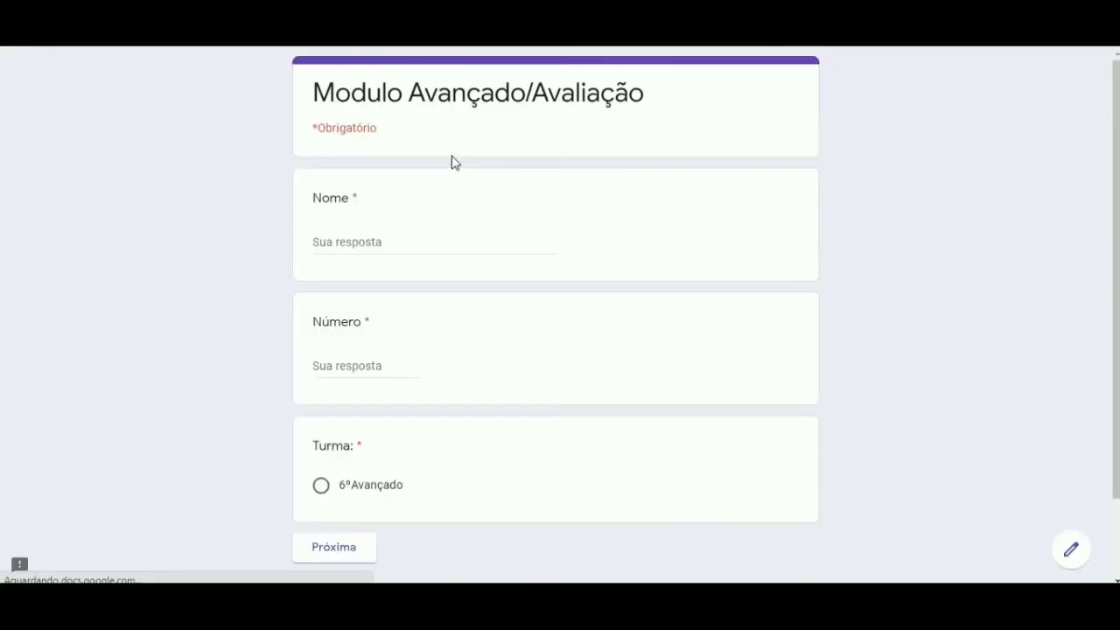
{"action": "left_click", "coordinate": [380, 242]}
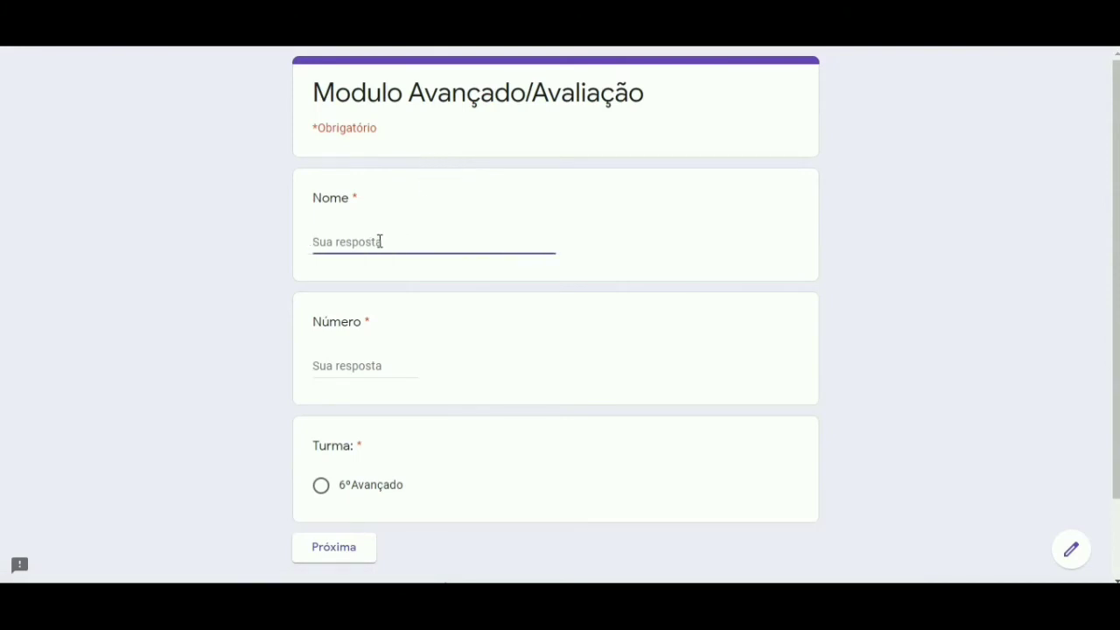
{"action": "type", "text": "Gilberto"}
{"action": "left_click", "coordinate": [353, 369]}
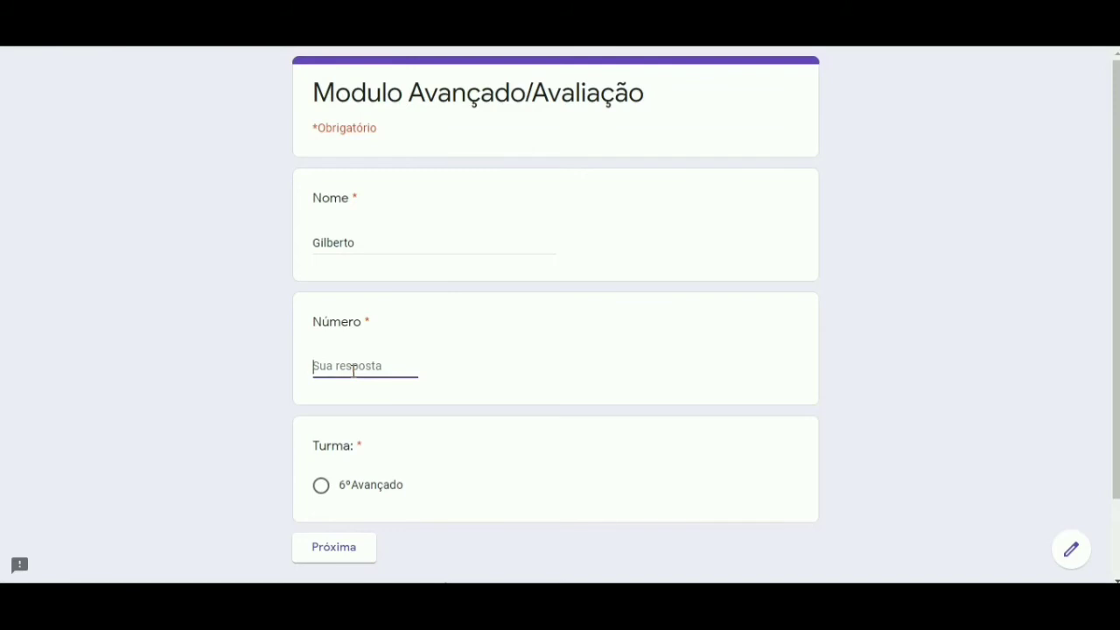
{"action": "type", "text": "10"}
{"action": "left_click", "coordinate": [316, 490]}
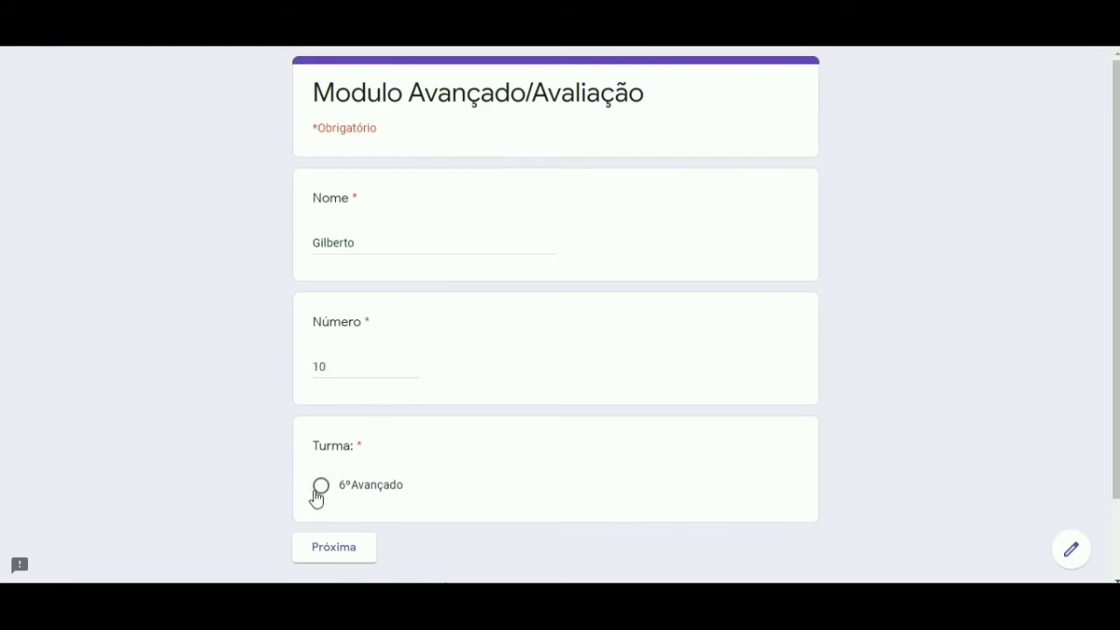
{"action": "left_click", "coordinate": [355, 546]}
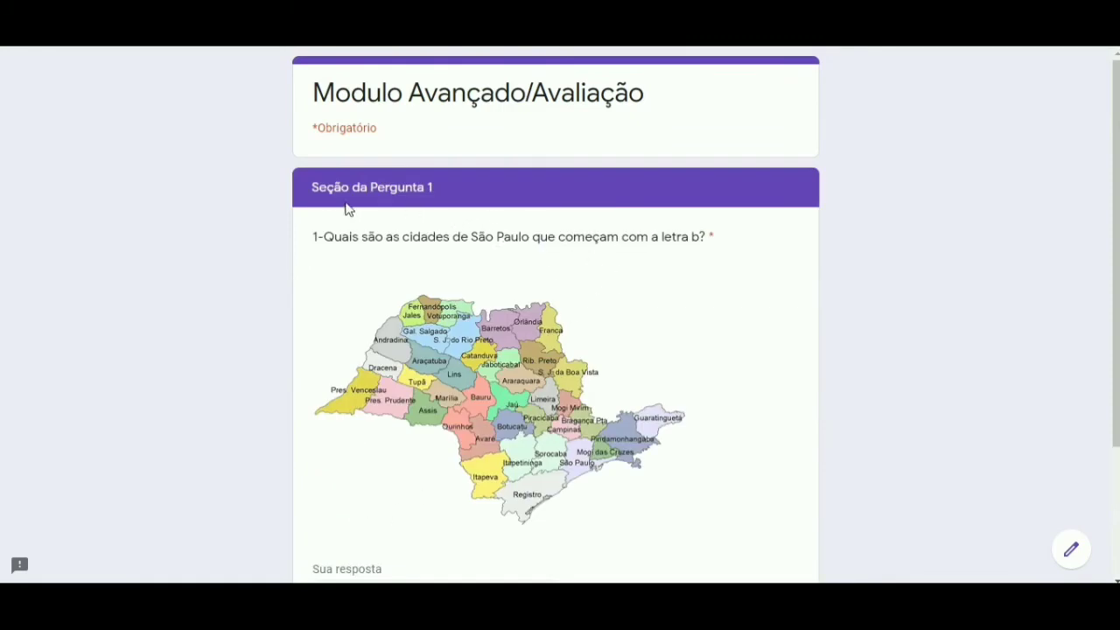
- Answer question 1 in the preview with "gfdd" and advance to the question 2 section
{"action": "scroll", "coordinate": [350, 229], "scroll_direction": "down", "scroll_amount": 2}
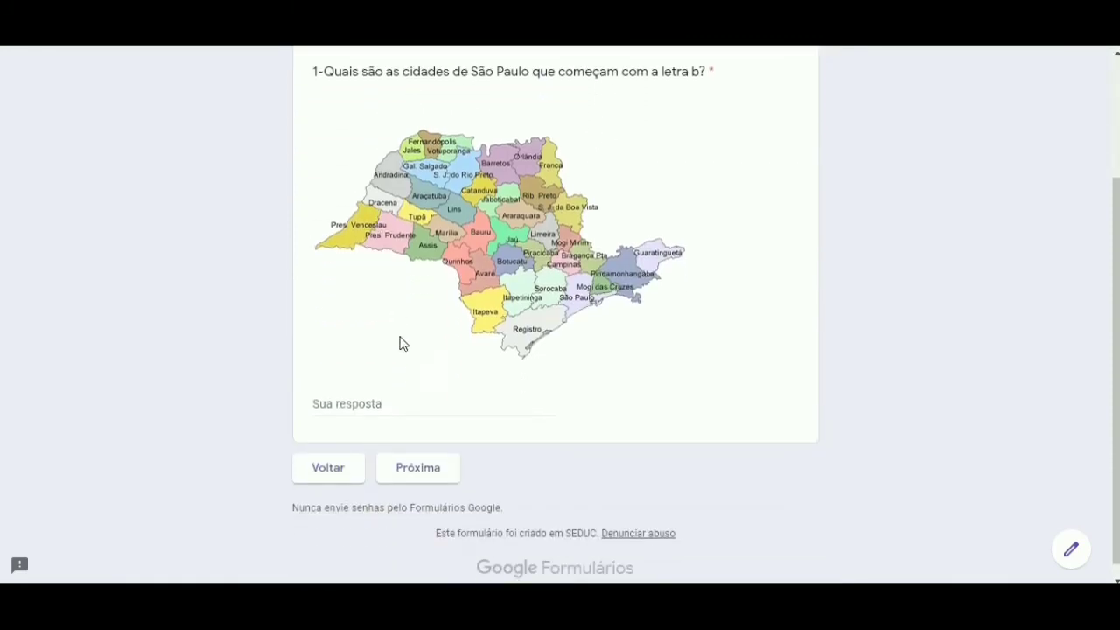
{"action": "left_click", "coordinate": [390, 405]}
{"action": "type", "text": "g"}
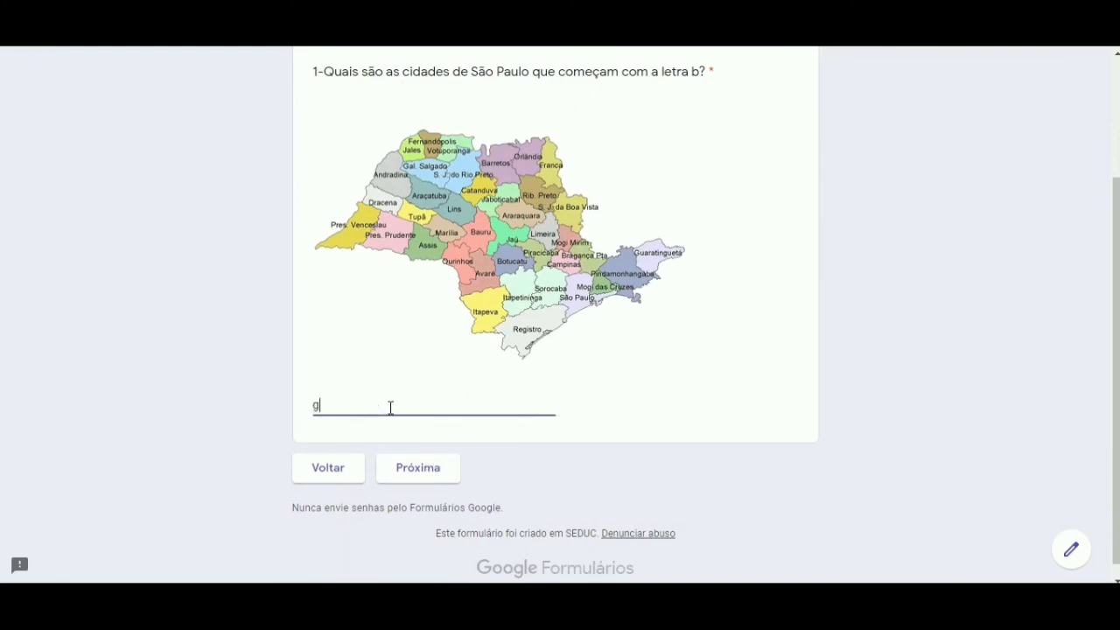
{"action": "type", "text": "fdf"}
{"action": "left_click", "coordinate": [415, 466]}
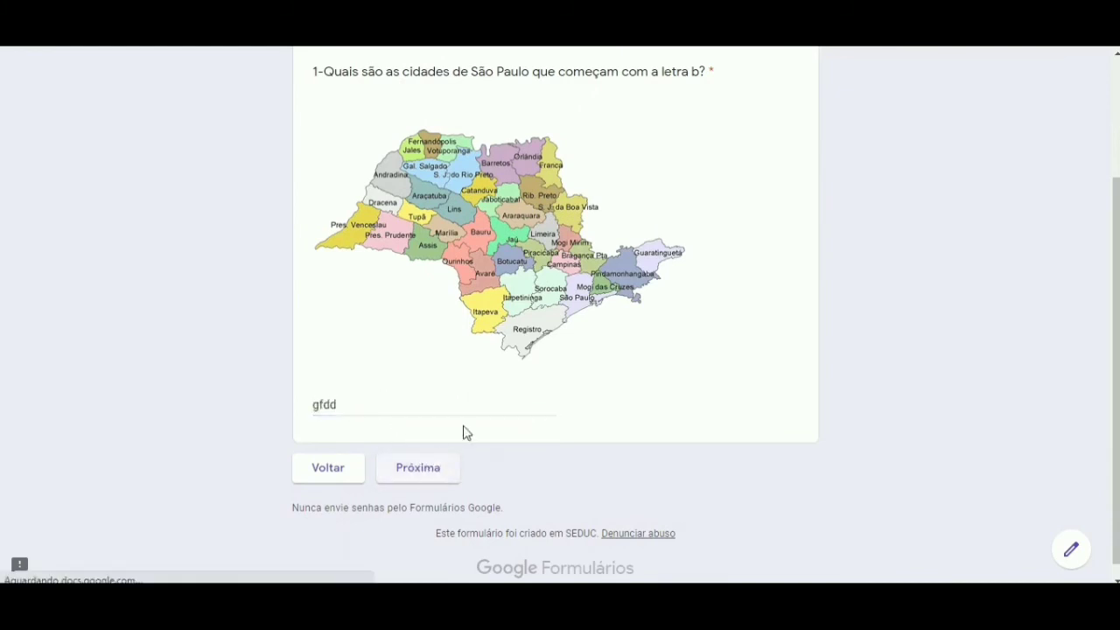
- Choose "B)Eutrofização." as the answer to question 2 in the preview and advance to the question 3 section
{"action": "scroll", "coordinate": [502, 342], "scroll_direction": "down", "scroll_amount": 4}
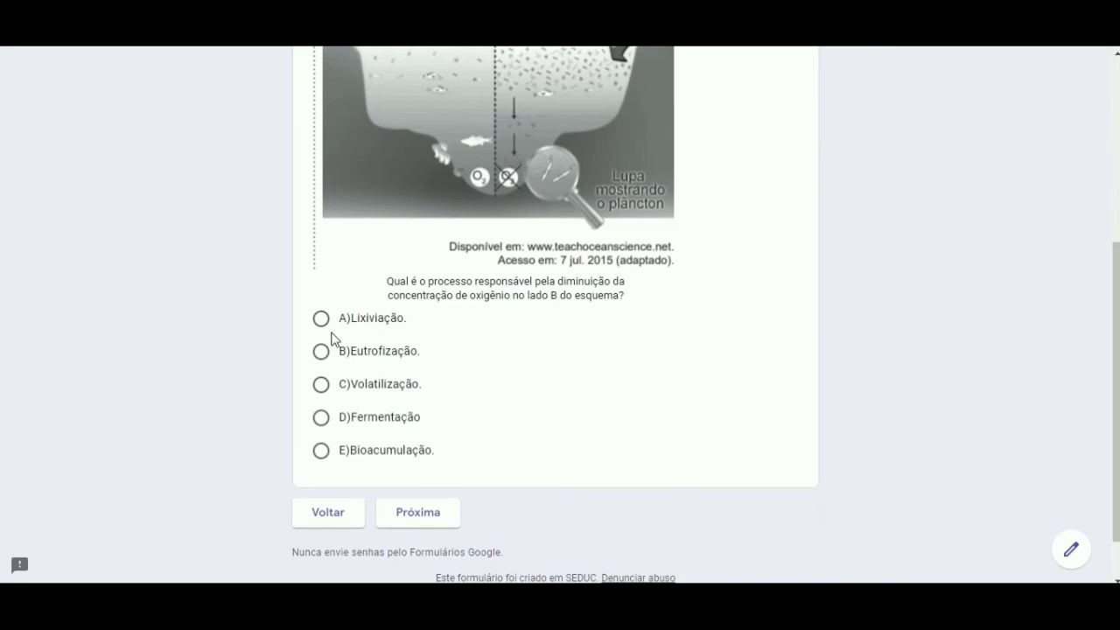
{"action": "left_click", "coordinate": [321, 351]}
{"action": "left_click", "coordinate": [417, 512]}
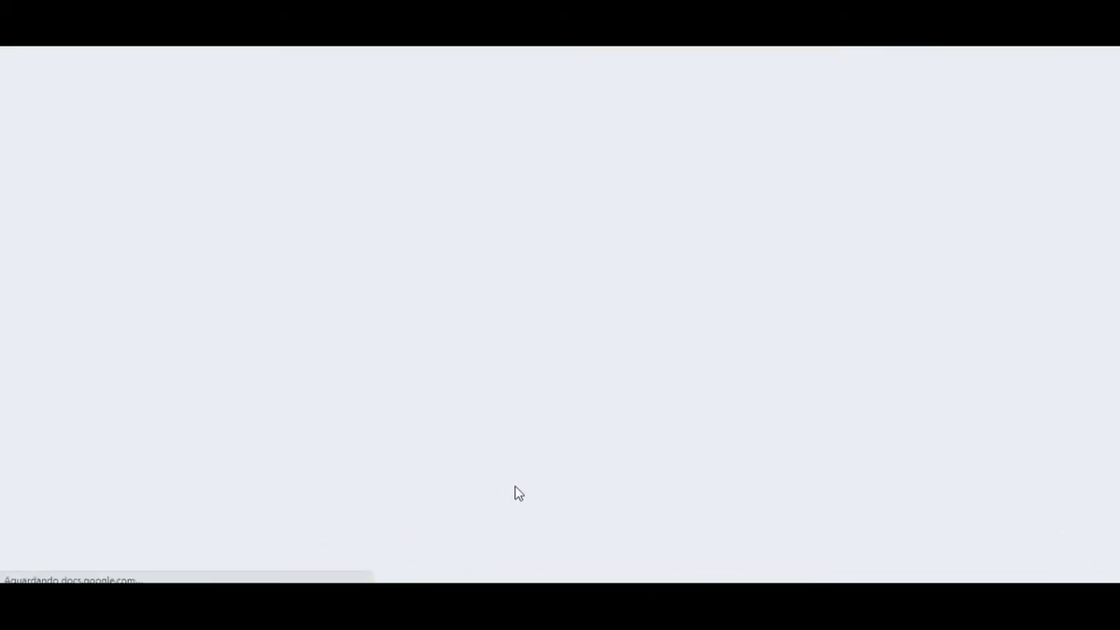
- Choose option C for question 3 in the preview and advance to the "Seção Pergunta 4" section
{"action": "scroll", "coordinate": [438, 341], "scroll_direction": "down", "scroll_amount": 6}
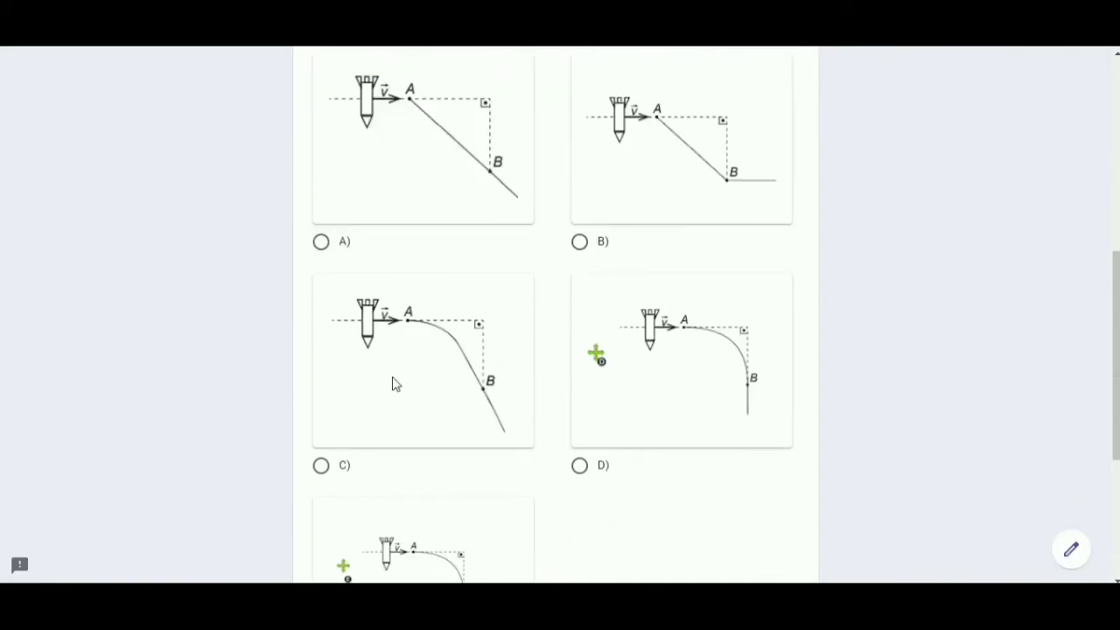
{"action": "left_click", "coordinate": [321, 467]}
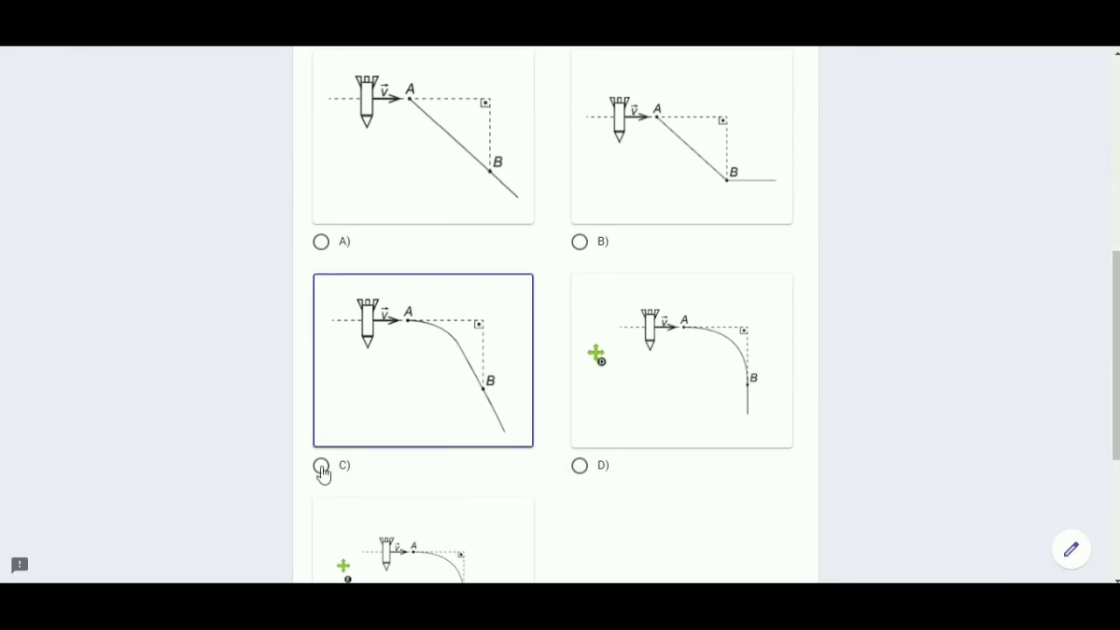
{"action": "scroll", "coordinate": [464, 438], "scroll_direction": "down", "scroll_amount": 3}
{"action": "left_click", "coordinate": [441, 460]}
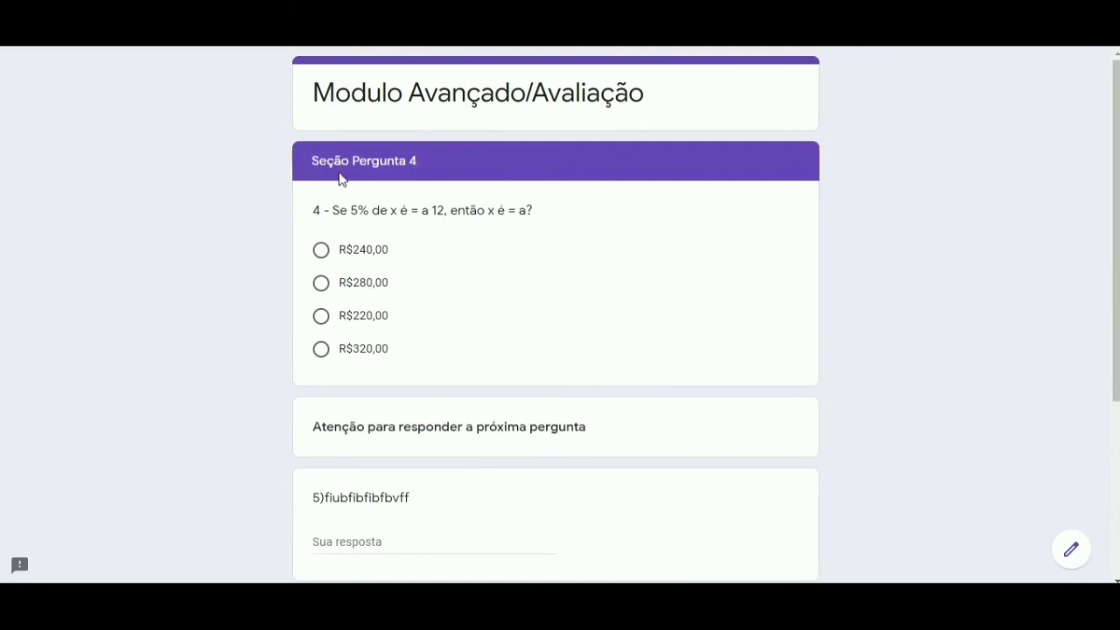
- Examine question 4, the title block and questions 5 and 6 in the preview, and return to the form editor
{"action": "scroll", "coordinate": [415, 420], "scroll_direction": "down", "scroll_amount": 3}
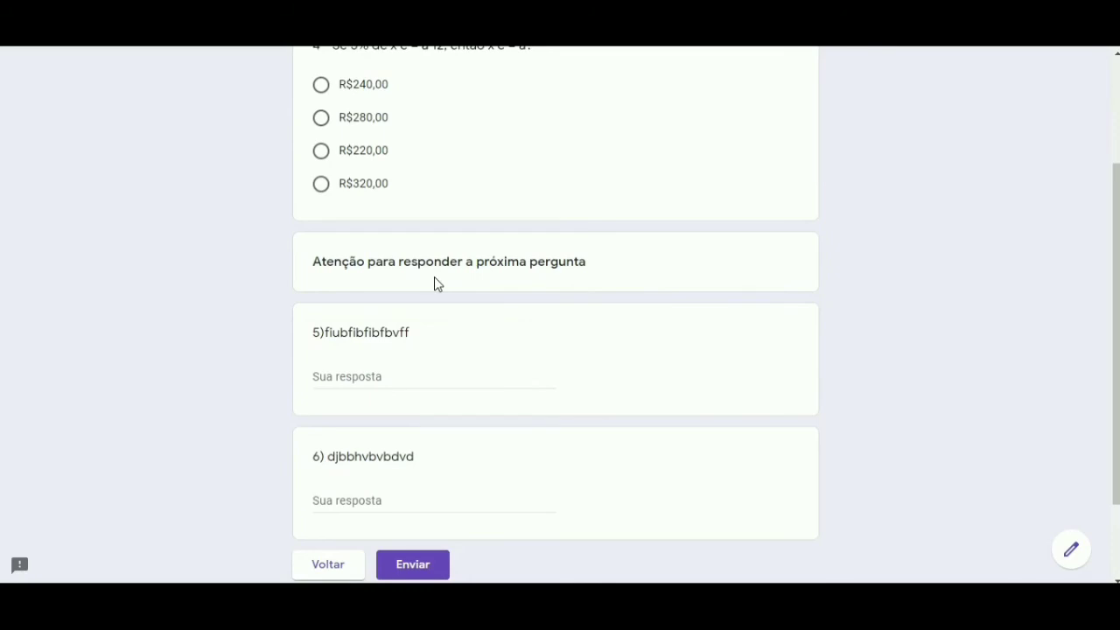
{"action": "key", "text": "ctrl+w"}
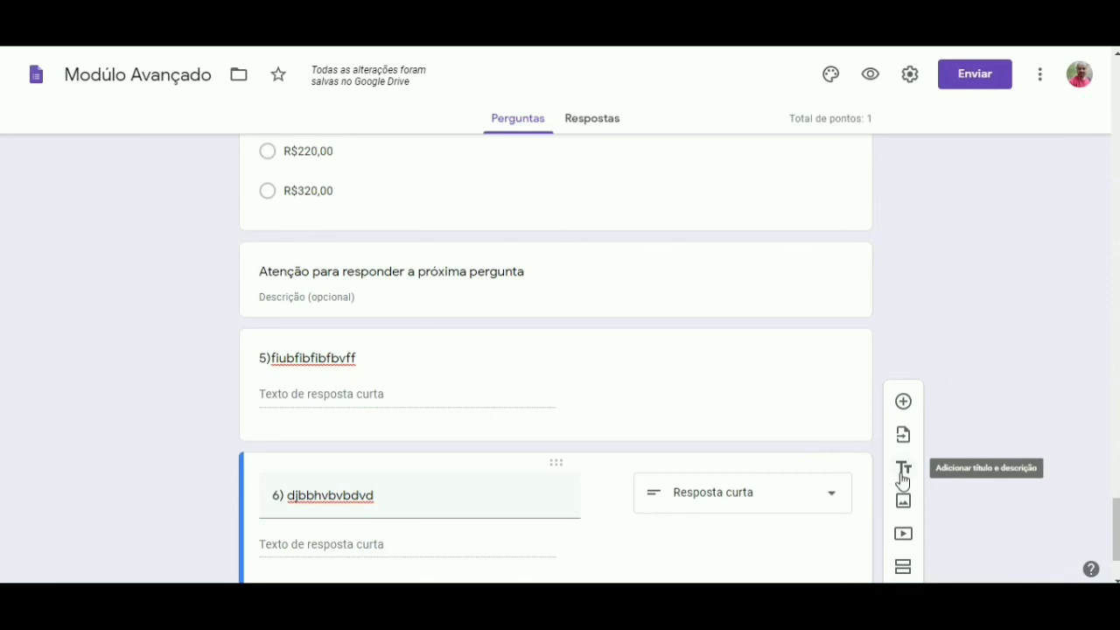
{"action": "left_click", "coordinate": [573, 40]}
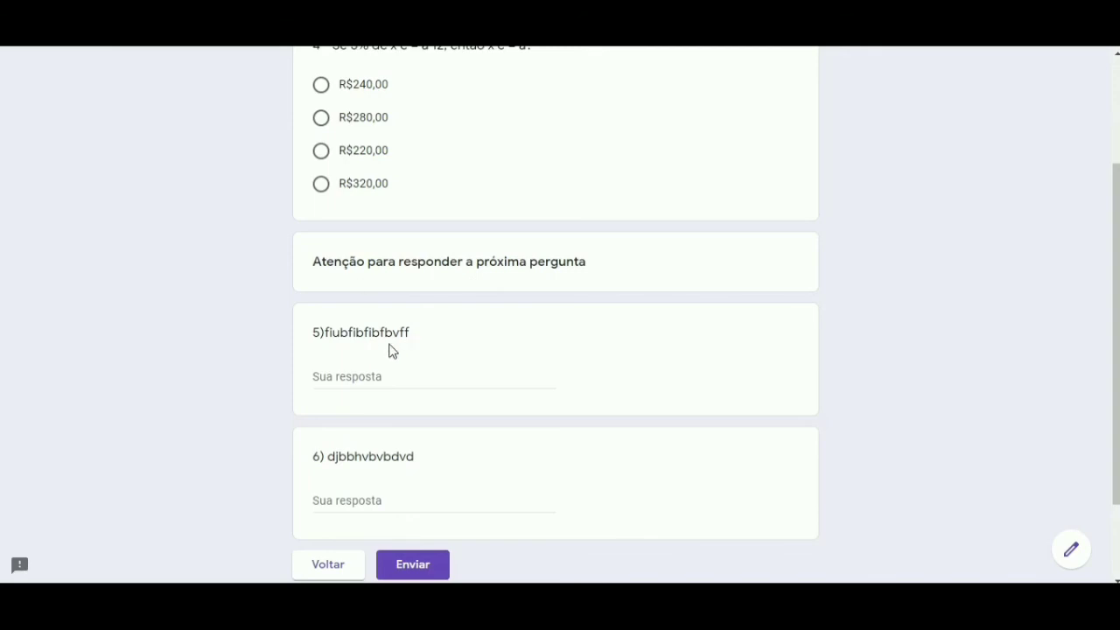
{"action": "scroll", "coordinate": [394, 349], "scroll_direction": "up", "scroll_amount": 2}
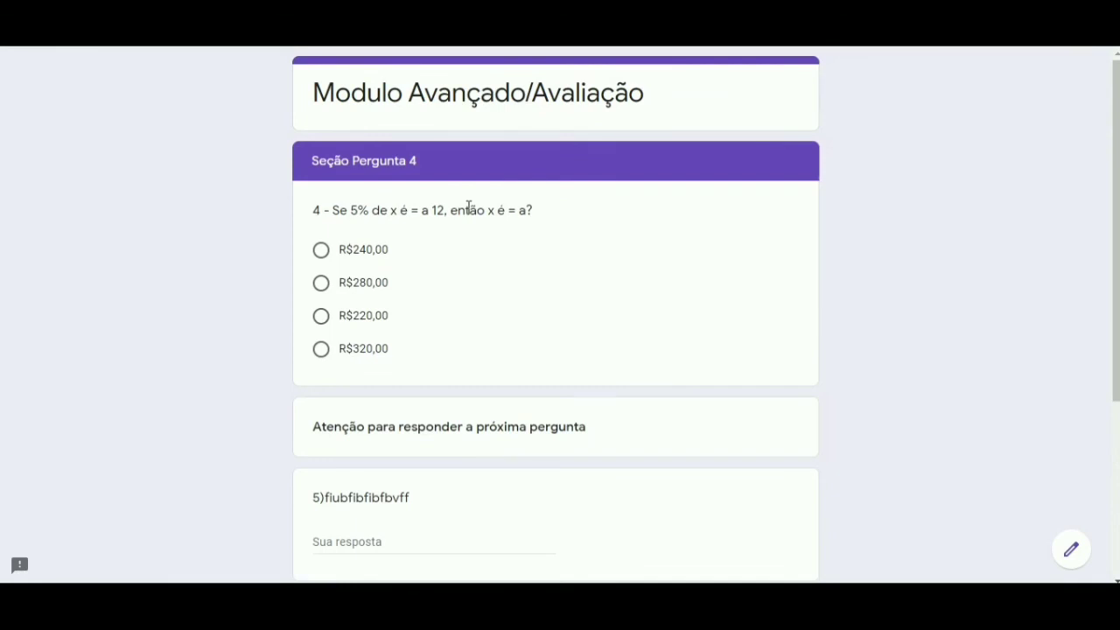
{"action": "scroll", "coordinate": [457, 383], "scroll_direction": "down", "scroll_amount": 2}
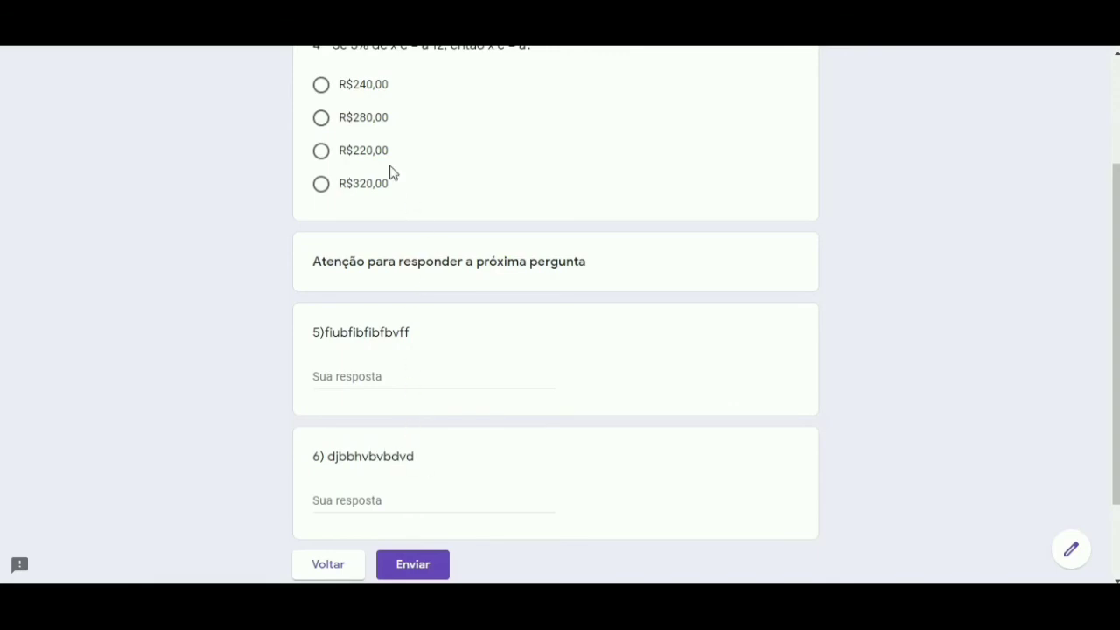
{"action": "left_click", "coordinate": [289, 26]}
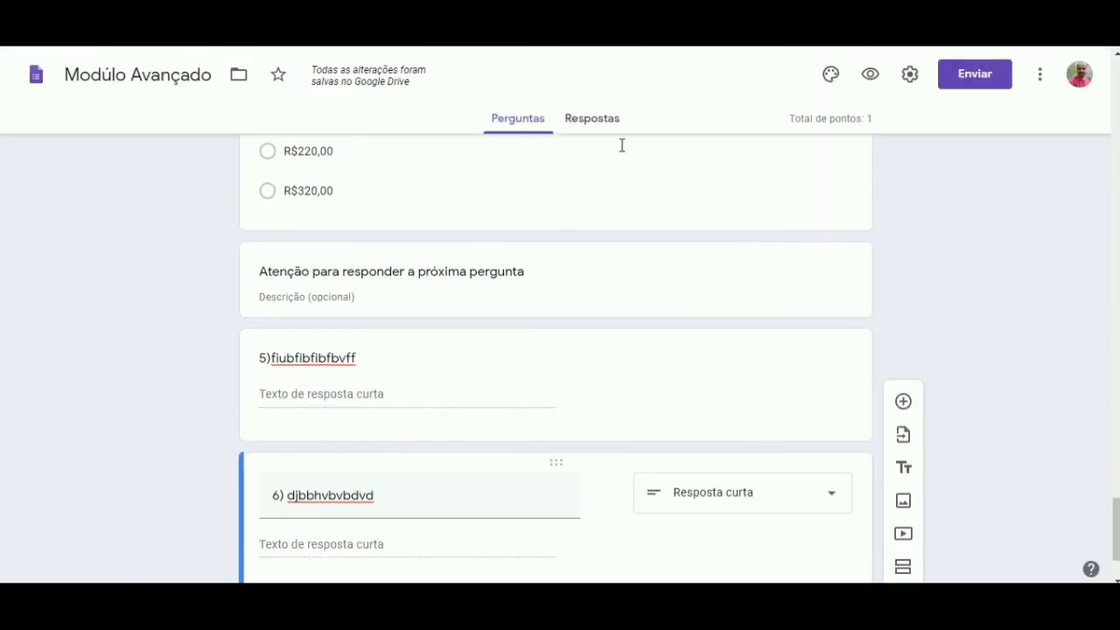